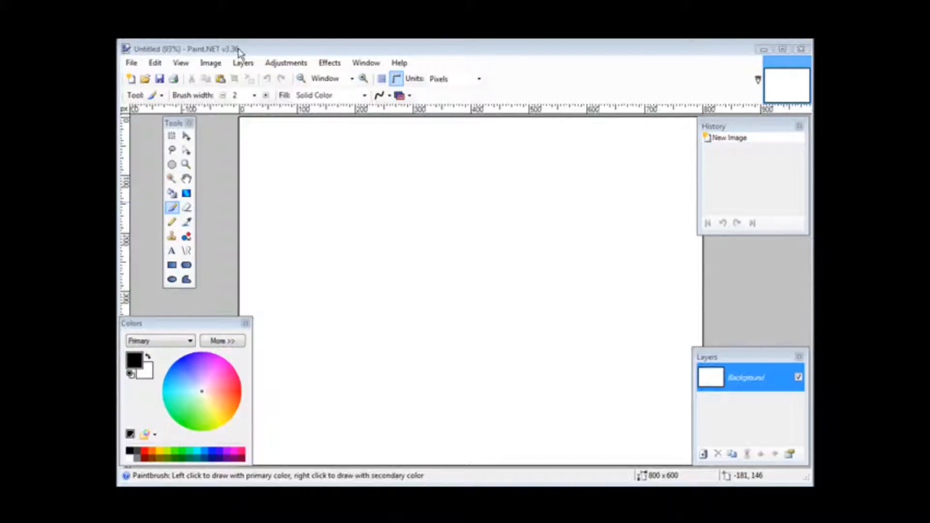
Set the canvas size to 650 by 125 pixels without maintaining the aspect ratio.
{"action": "left_click", "coordinate": [215, 66]}
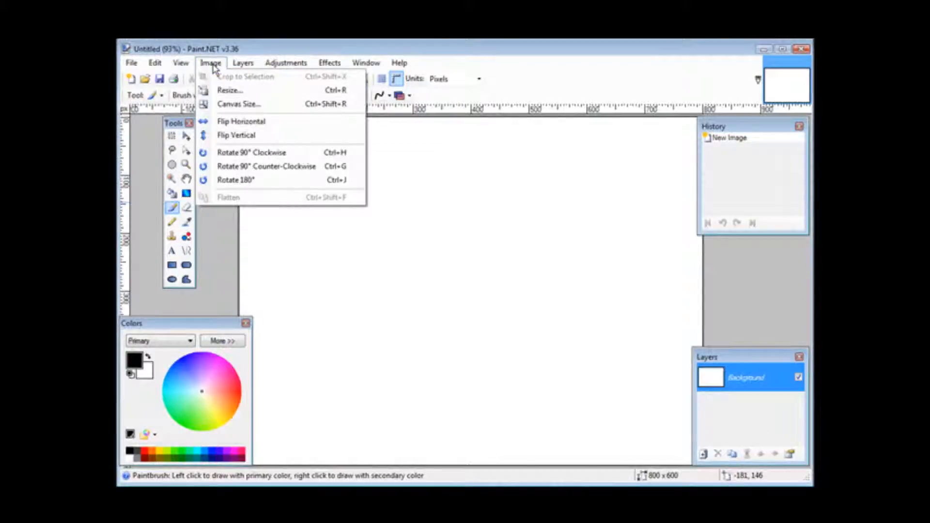
{"action": "left_click", "coordinate": [247, 101]}
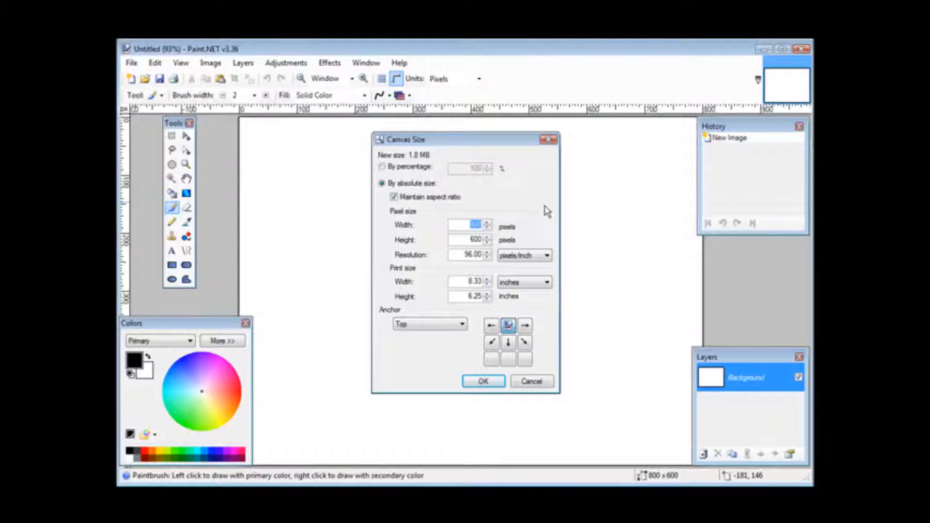
{"action": "type", "text": "650"}
{"action": "left_click", "coordinate": [393, 197]}
{"action": "left_click_drag", "start_coordinate": [463, 240], "coordinate": [523, 247]}
{"action": "type", "text": "125"}
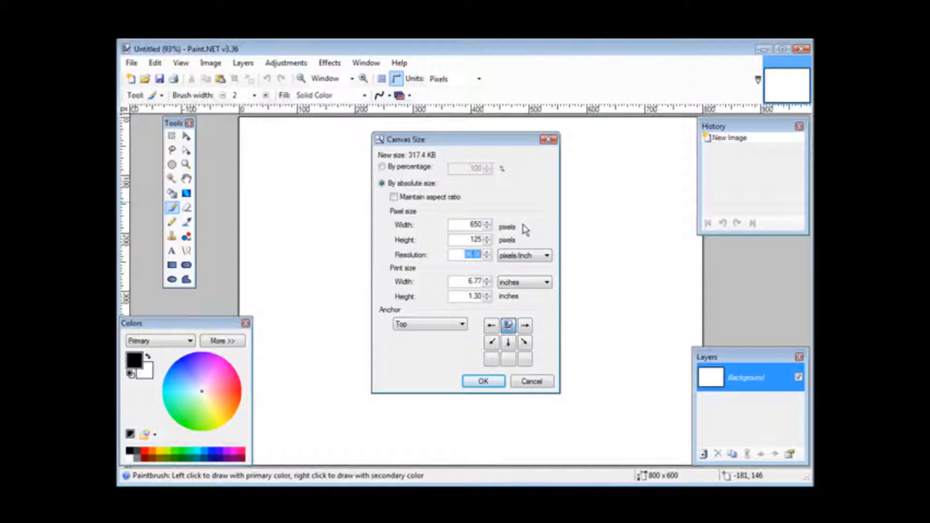
{"action": "left_click", "coordinate": [486, 381]}
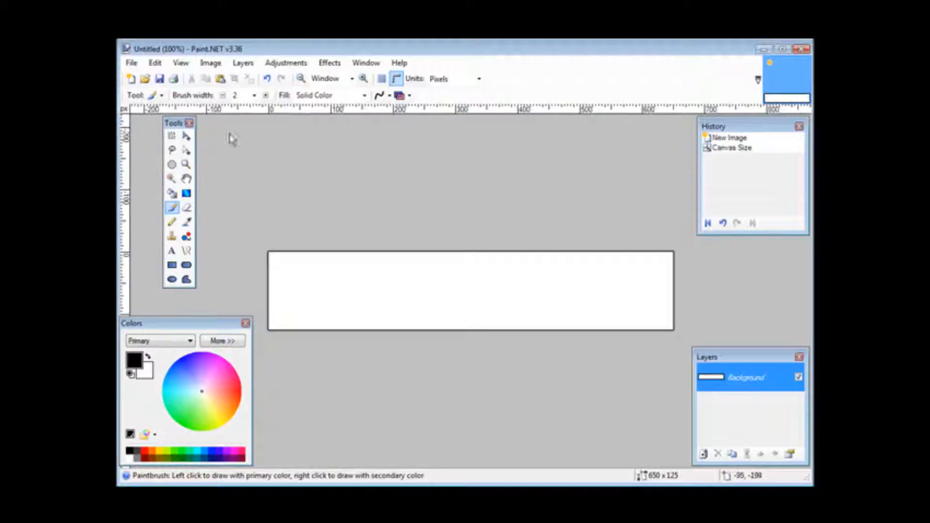
Add a new layer above the background and close the History window.
{"action": "left_click", "coordinate": [243, 62]}
{"action": "left_click", "coordinate": [260, 79]}
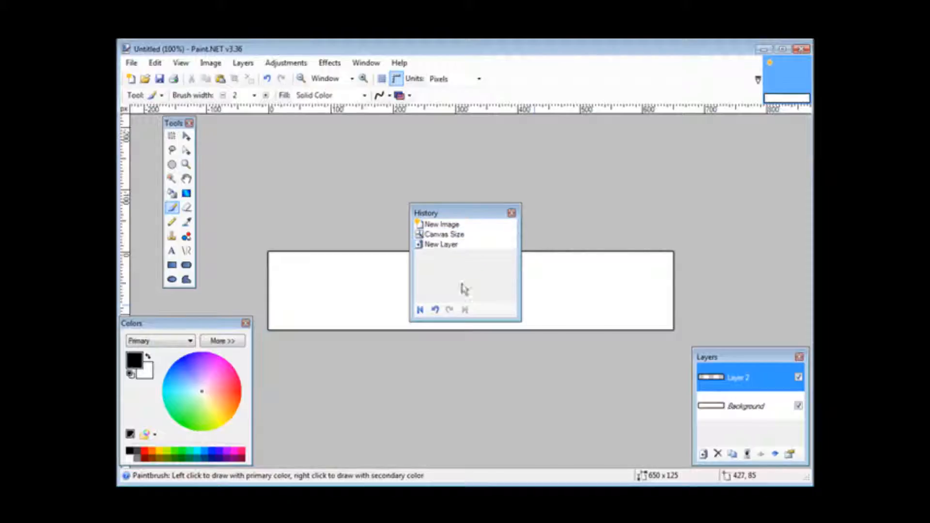
{"action": "left_click_drag", "start_coordinate": [450, 213], "coordinate": [736, 130]}
{"action": "left_click", "coordinate": [511, 213]}
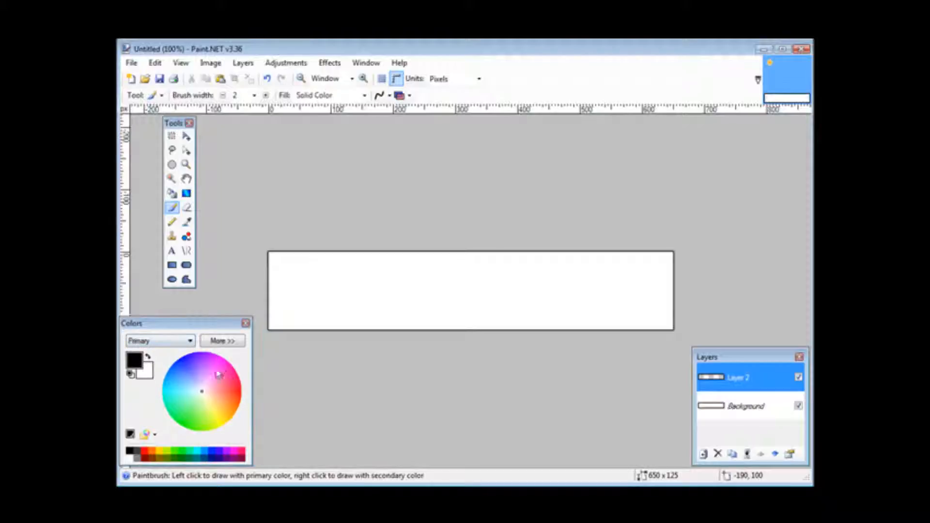
Fill the new layer with light blue (RGB 99, 185, 255) using the Paint Bucket.
{"action": "left_click", "coordinate": [180, 381]}
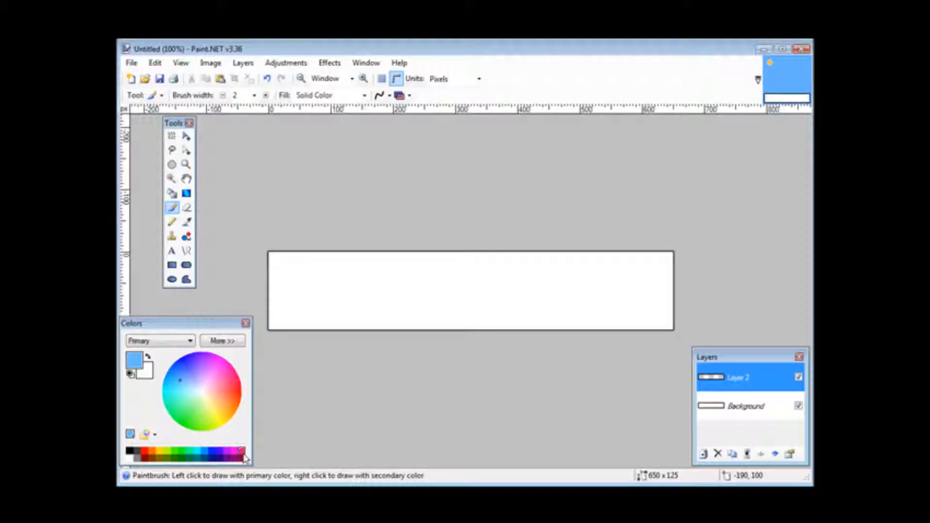
{"action": "left_click", "coordinate": [235, 342]}
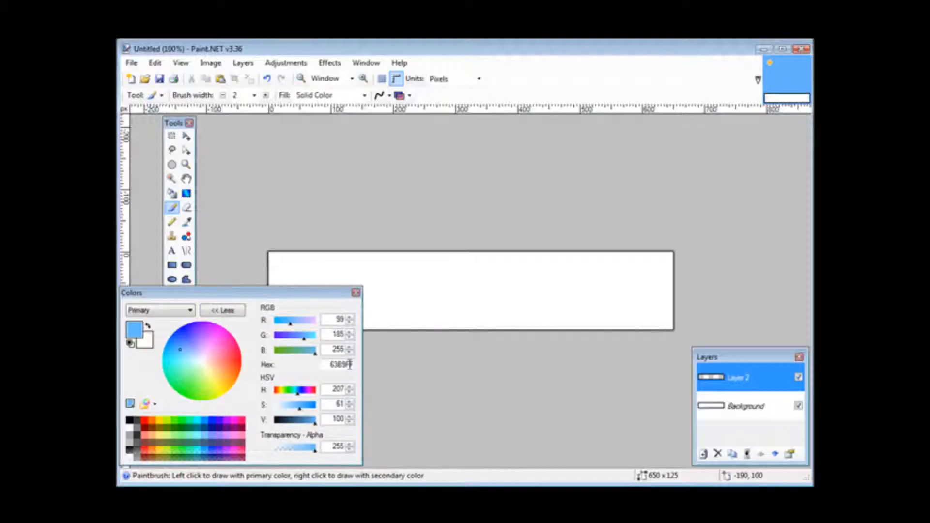
{"action": "left_click", "coordinate": [223, 310]}
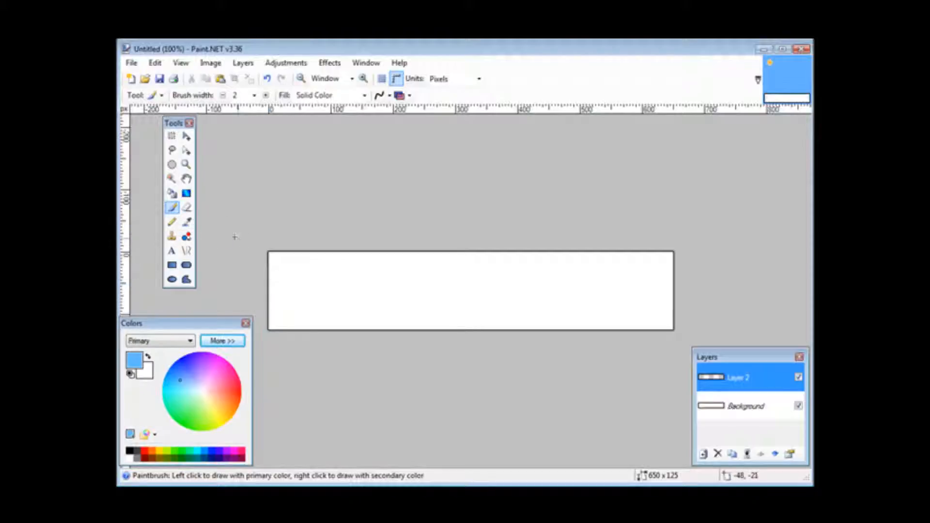
{"action": "left_click", "coordinate": [173, 194]}
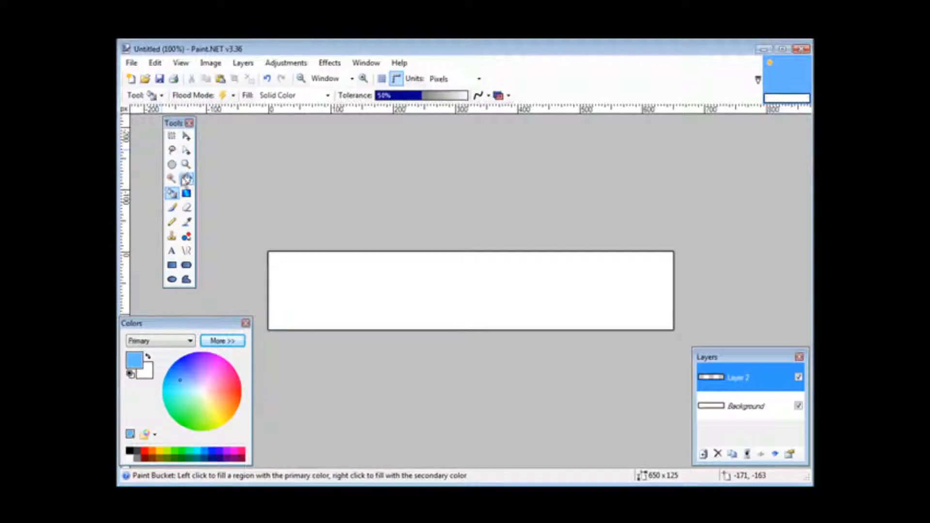
{"action": "left_click", "coordinate": [339, 289]}
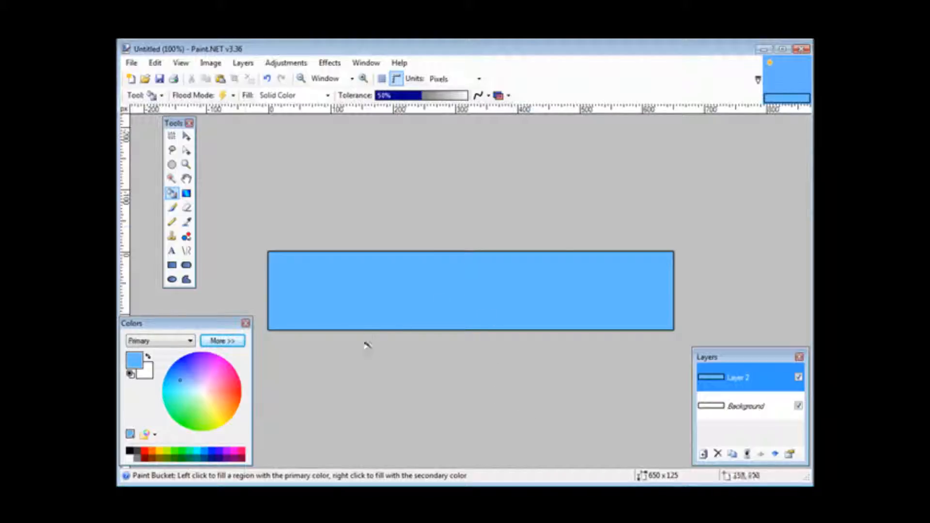
Add another layer and enter the white text "A sample banner" near the banner's upper middle.
{"action": "left_click", "coordinate": [243, 63]}
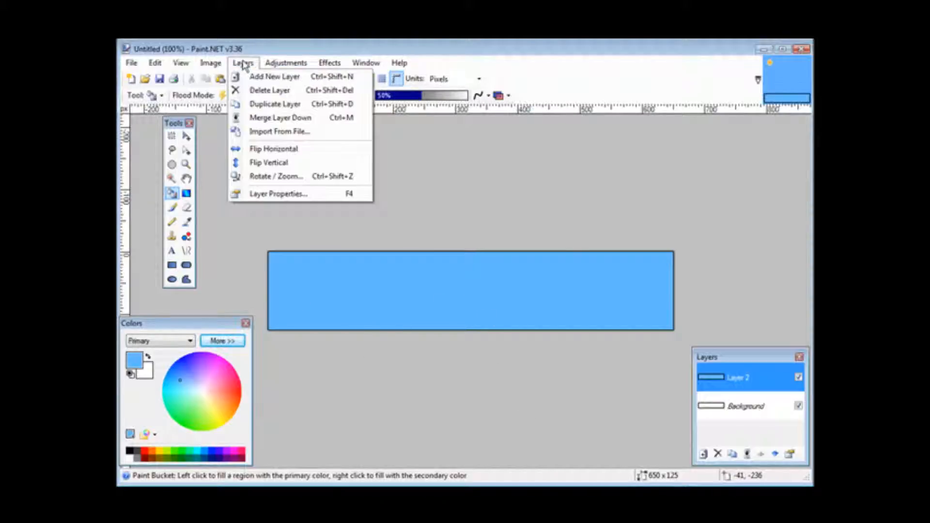
{"action": "left_click", "coordinate": [271, 76]}
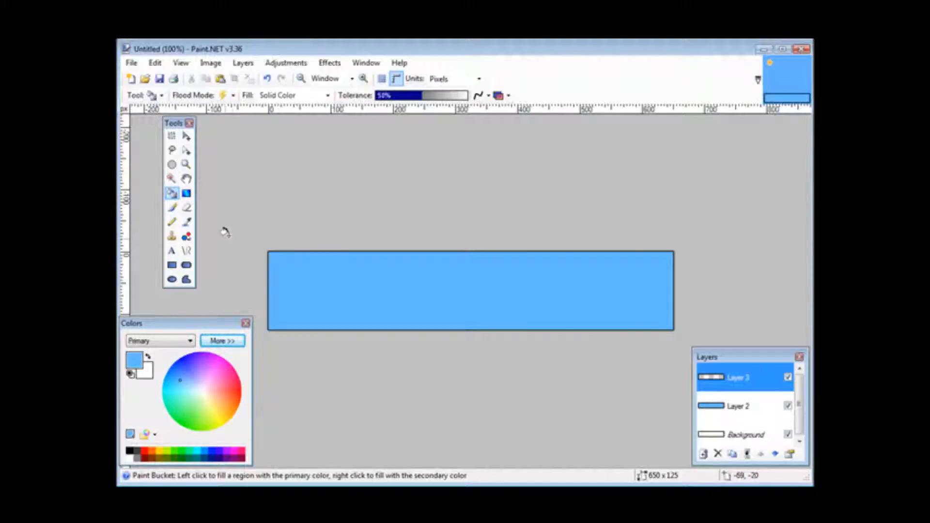
{"action": "left_click", "coordinate": [172, 251]}
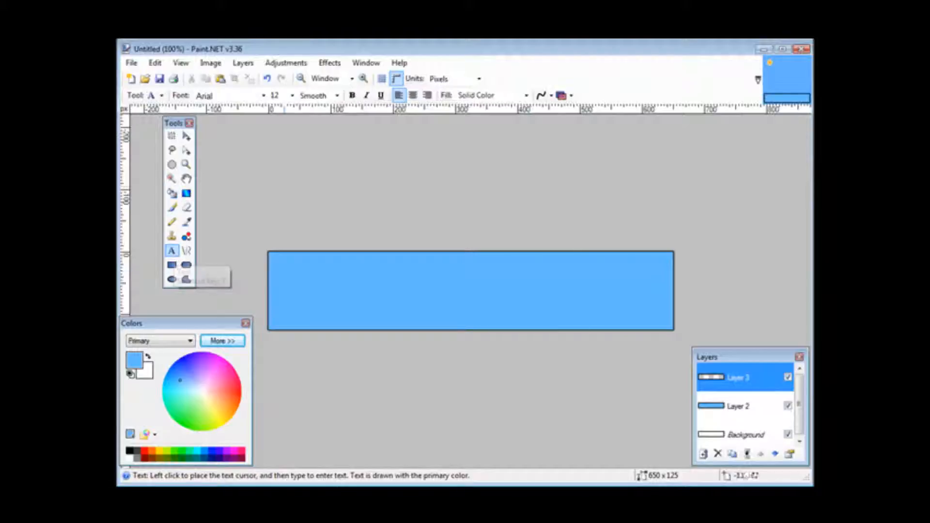
{"action": "left_click", "coordinate": [148, 359]}
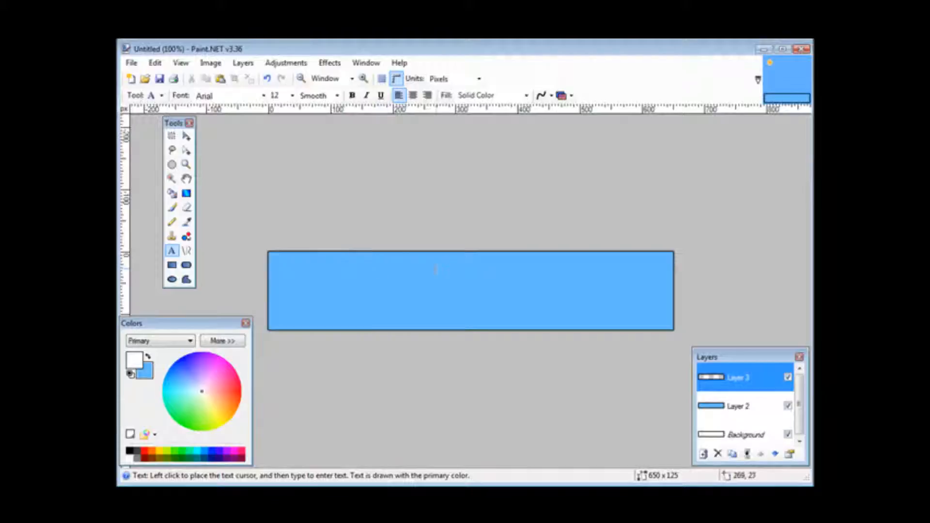
{"action": "left_click", "coordinate": [425, 271]}
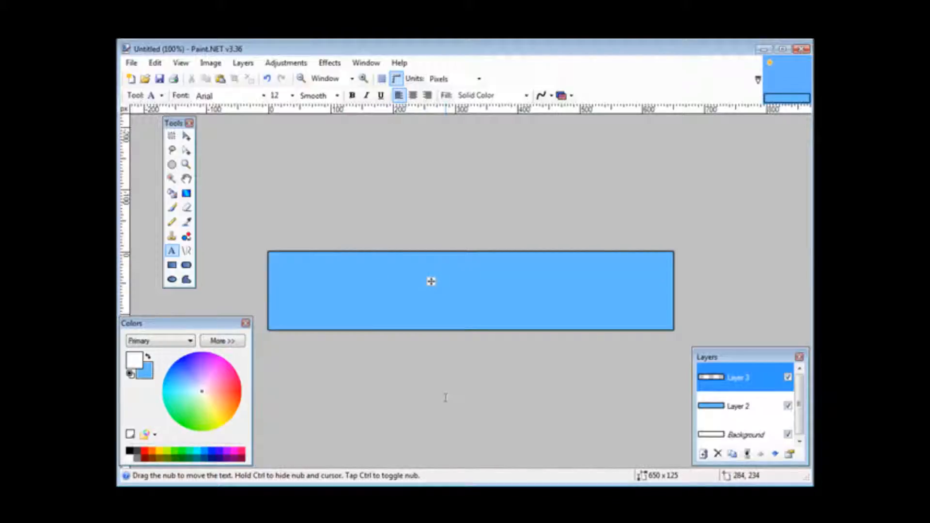
{"action": "type", "text": "A sample banner"}
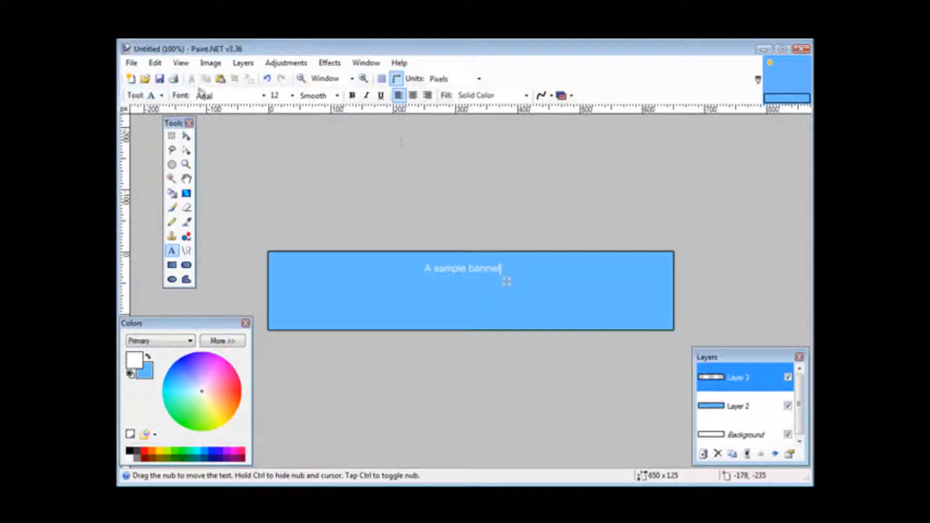
Format the title text as bold Bookman Old Style, size 16, and move it to the banner's upper right corner.
{"action": "left_click", "coordinate": [353, 96]}
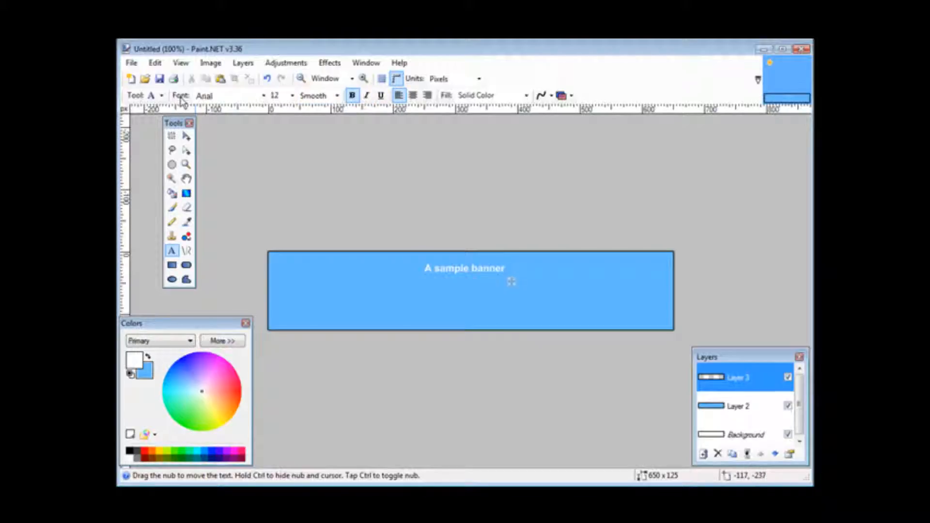
{"action": "left_click", "coordinate": [260, 96]}
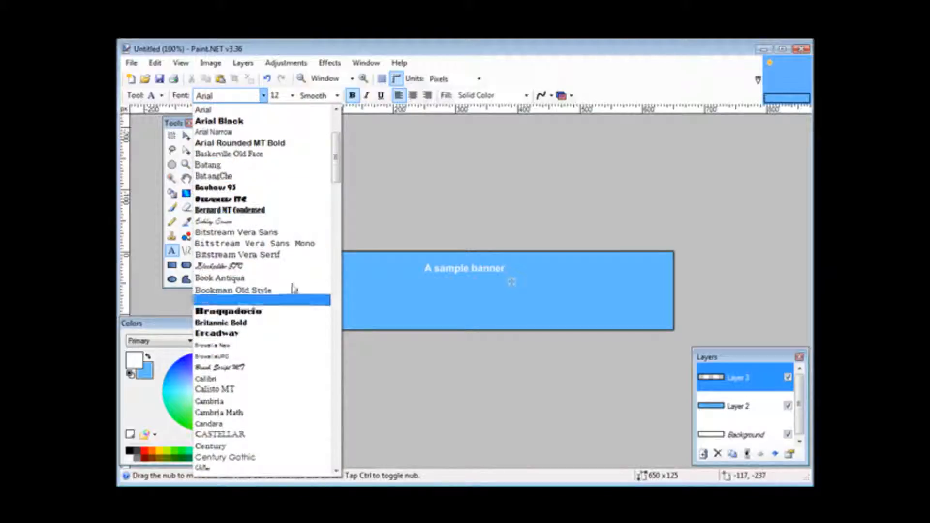
{"action": "scroll", "coordinate": [310, 302], "scroll_direction": "down", "scroll_amount": 3}
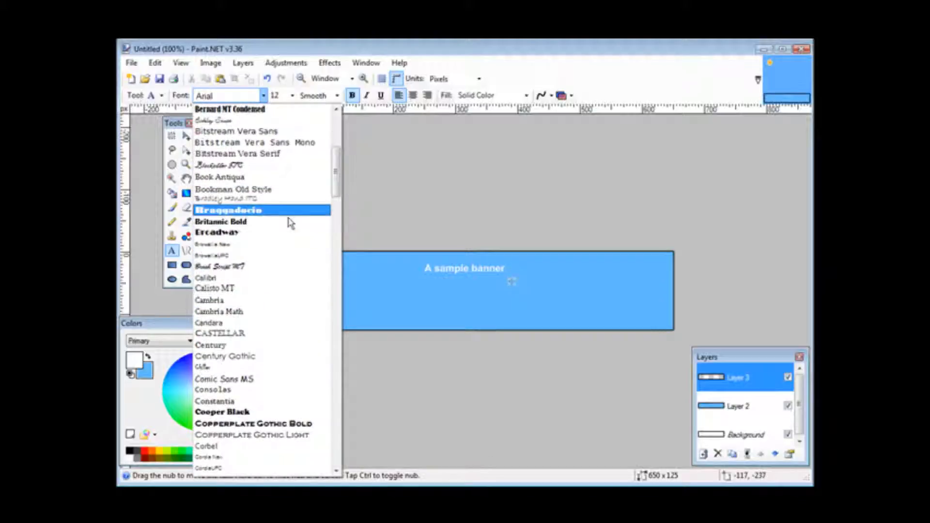
{"action": "left_click", "coordinate": [285, 190]}
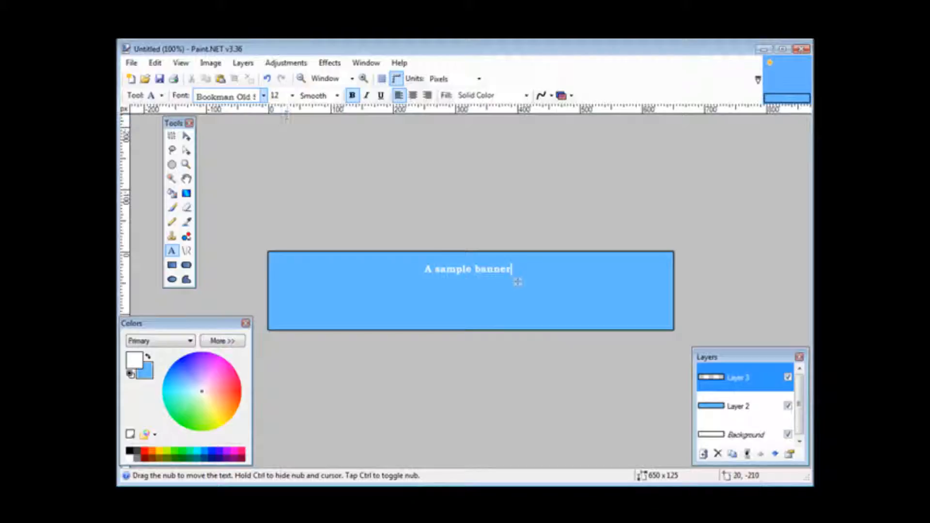
{"action": "left_click", "coordinate": [291, 97]}
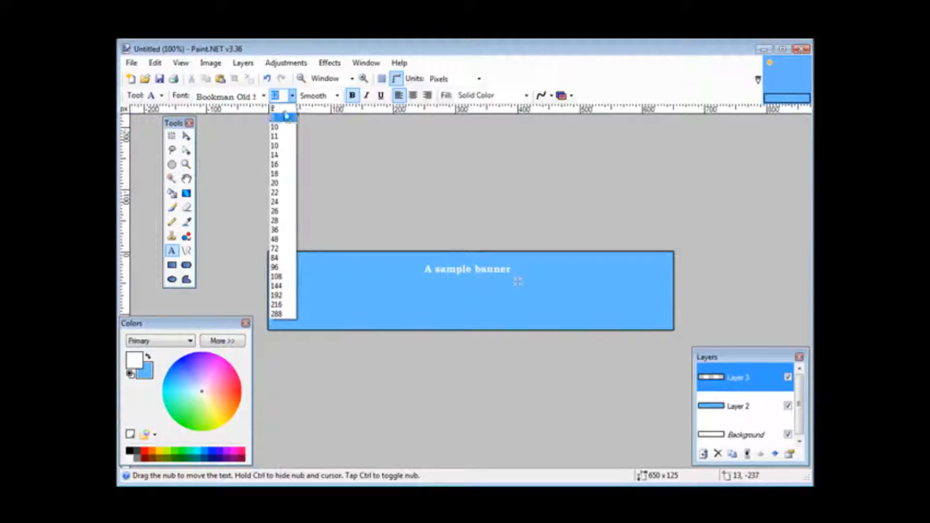
{"action": "left_click", "coordinate": [283, 162]}
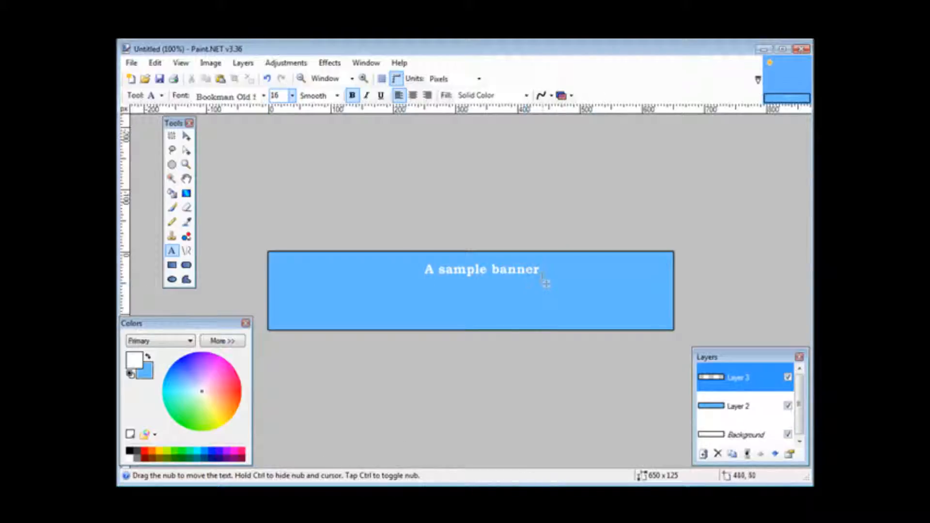
{"action": "left_click_drag", "start_coordinate": [546, 284], "coordinate": [663, 290]}
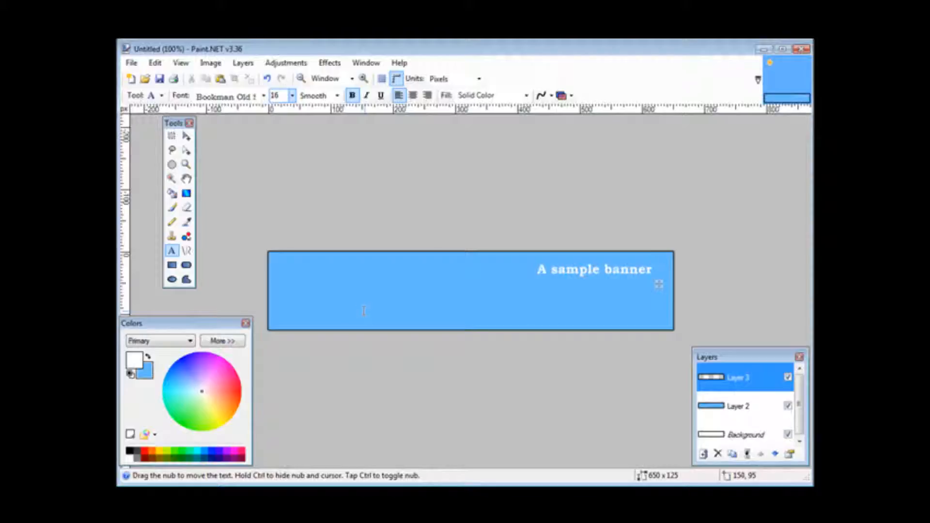
Add a second text line reading "Simple instruction" near the banner's lower edge.
{"action": "left_click", "coordinate": [395, 315]}
{"action": "type", "text": "Si"}
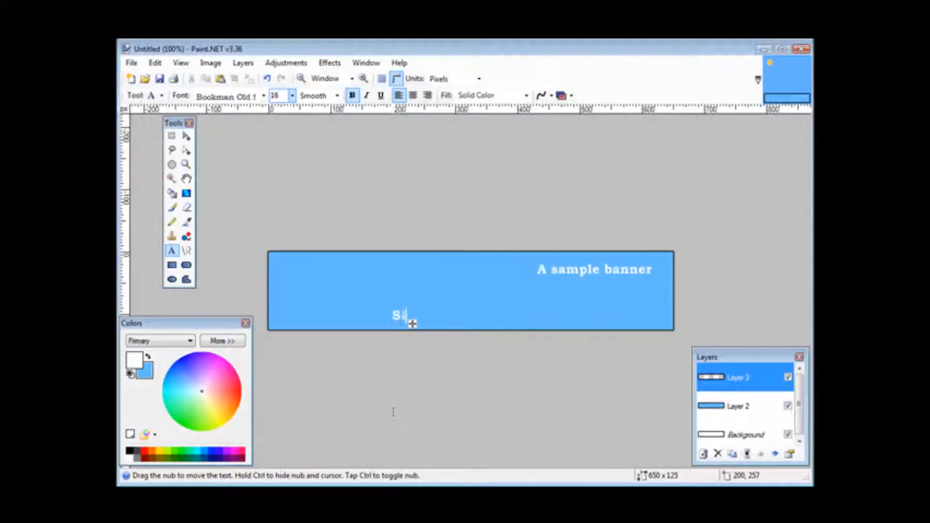
{"action": "type", "text": "mple i"}
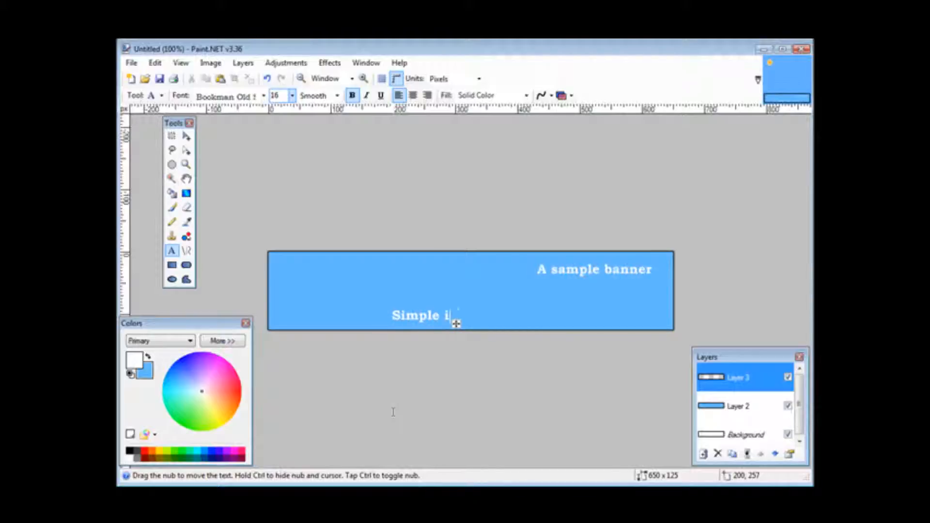
{"action": "type", "text": "nstruc"}
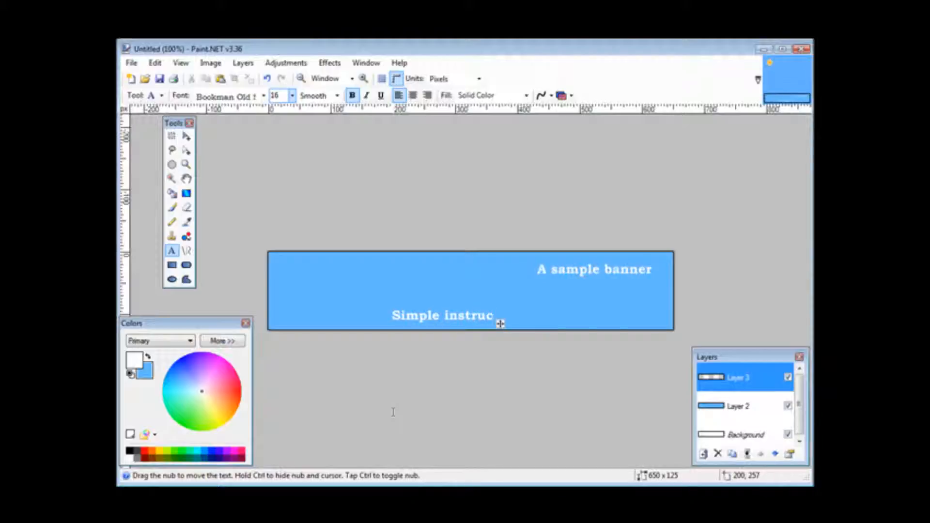
{"action": "type", "text": "tion"}
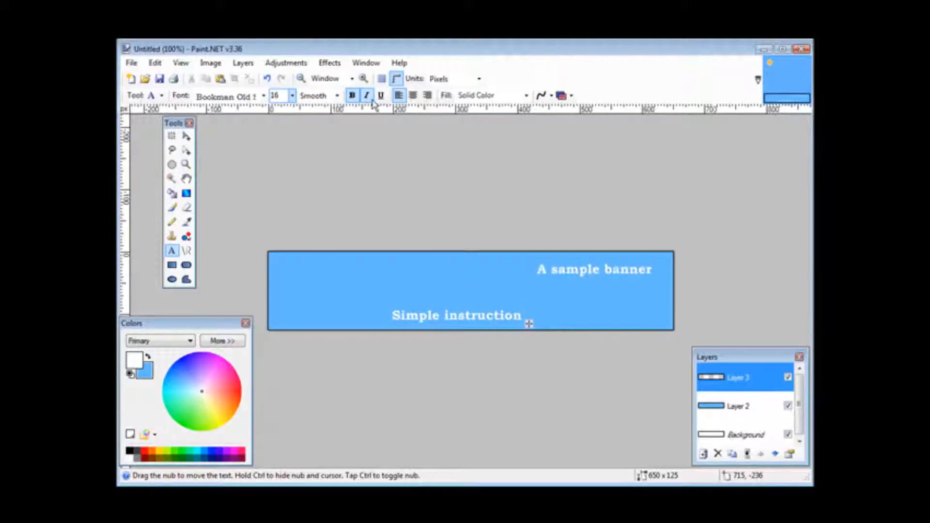
Reduce the "Simple instruction" text to size 10 and place it right-aligned directly beneath the title.
{"action": "left_click", "coordinate": [292, 96]}
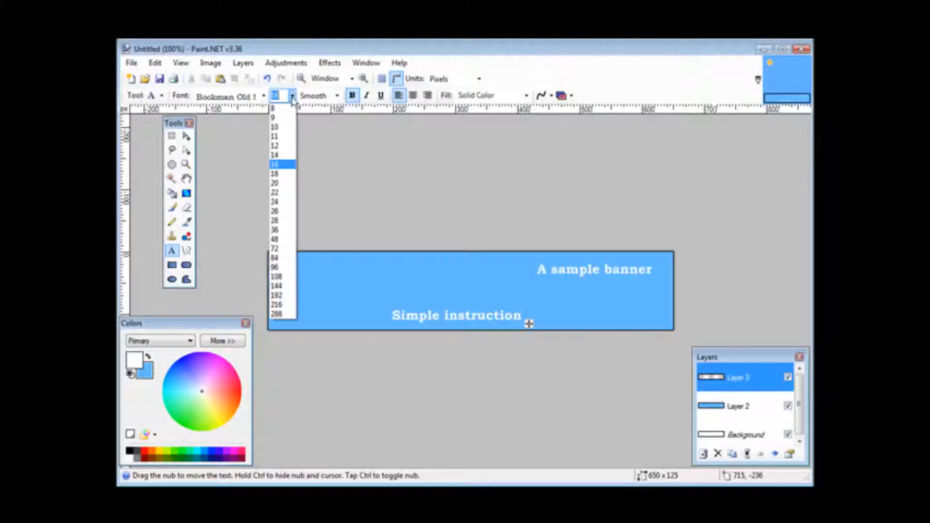
{"action": "left_click", "coordinate": [276, 127]}
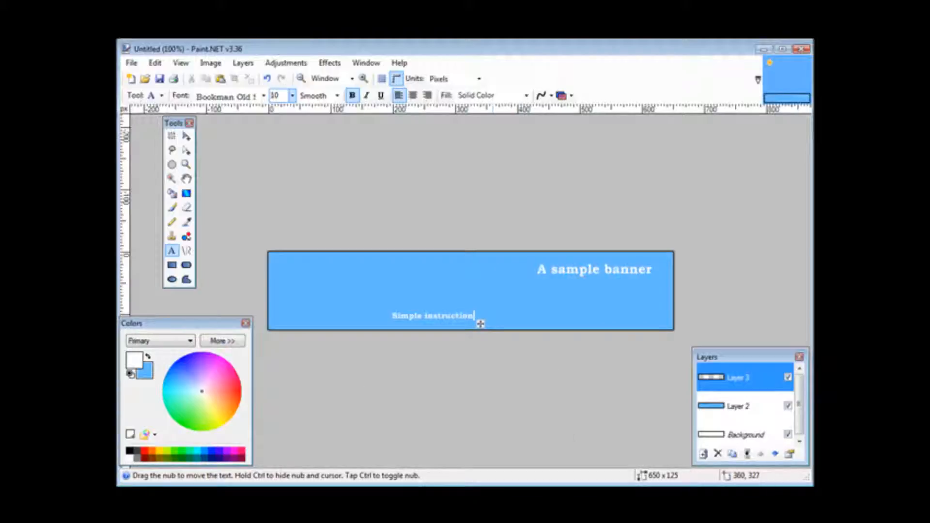
{"action": "left_click_drag", "start_coordinate": [481, 325], "coordinate": [665, 295]}
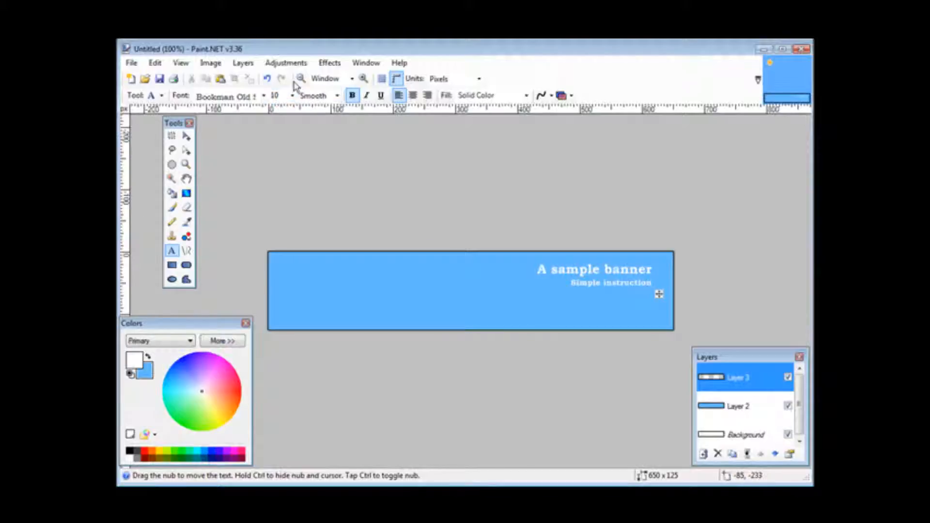
{"action": "left_click", "coordinate": [243, 63]}
{"action": "left_click", "coordinate": [256, 76]}
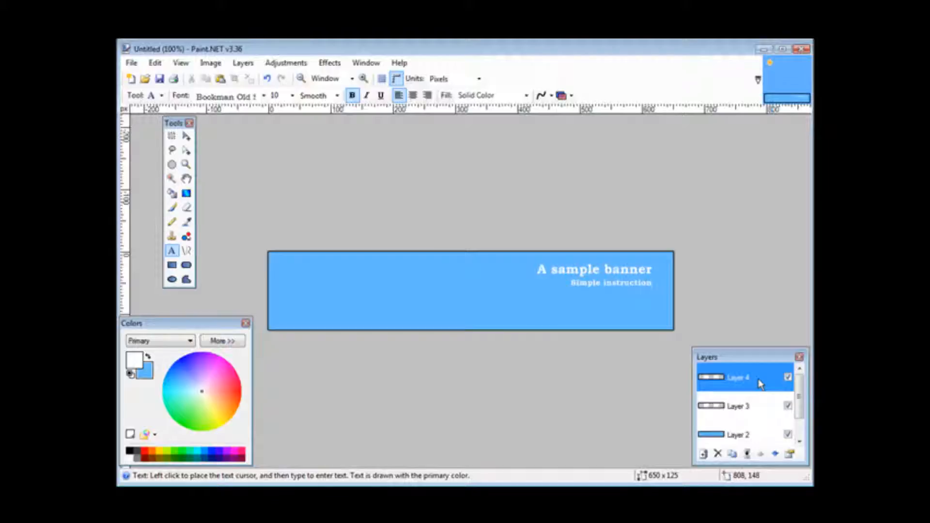
{"action": "left_click", "coordinate": [155, 62]}
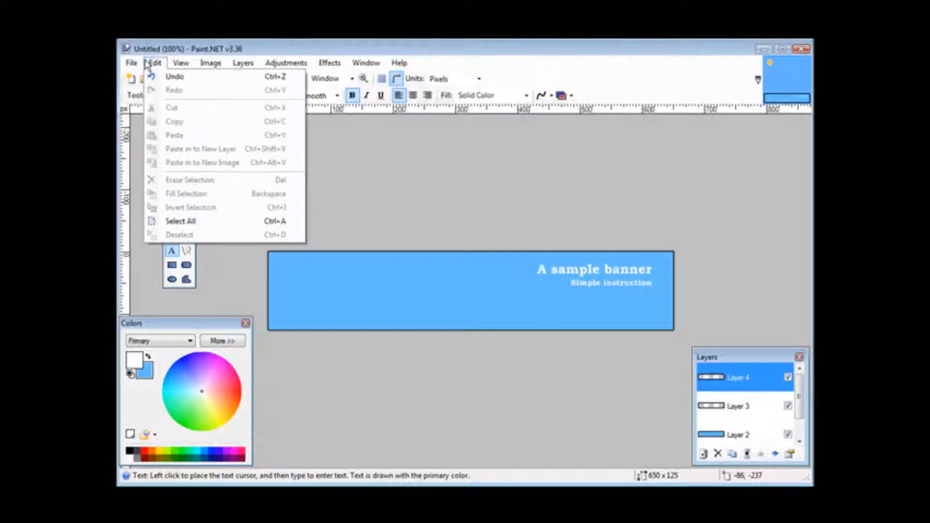
{"action": "left_click", "coordinate": [161, 78]}
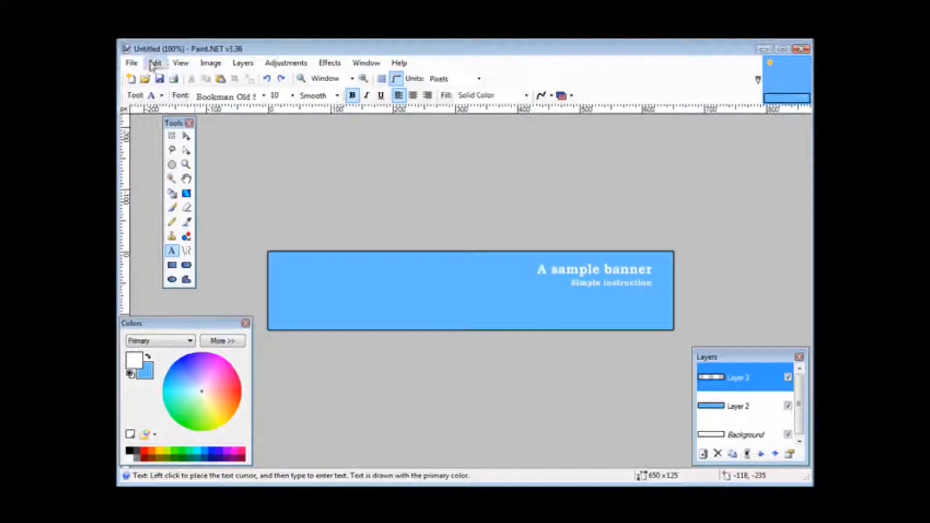
Open the product box image cover-200.jpg from the site's jpeg images folder.
{"action": "left_click", "coordinate": [244, 63]}
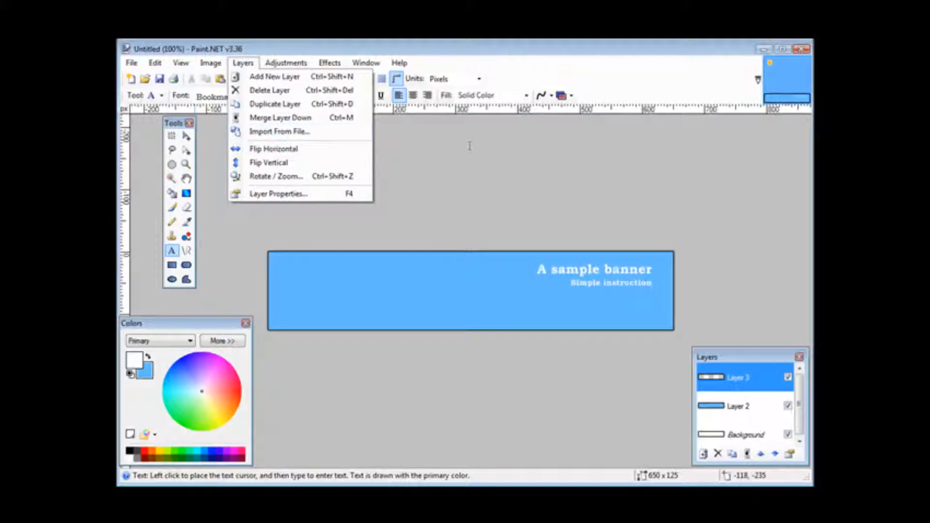
{"action": "left_click", "coordinate": [475, 258]}
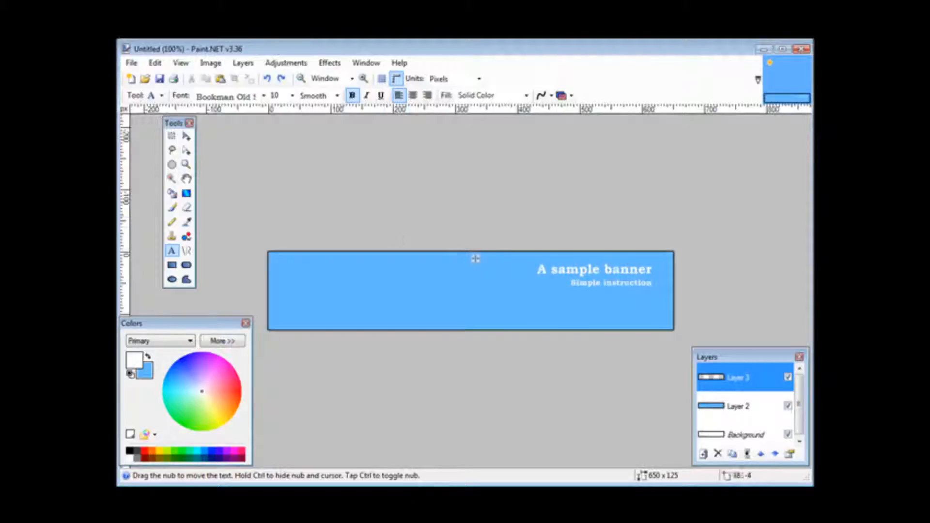
{"action": "left_click", "coordinate": [130, 64]}
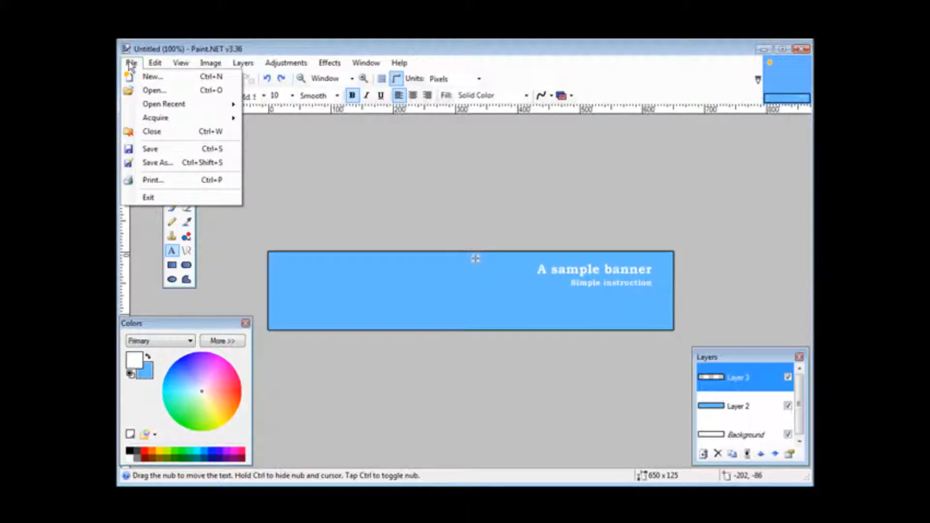
{"action": "left_click", "coordinate": [151, 90]}
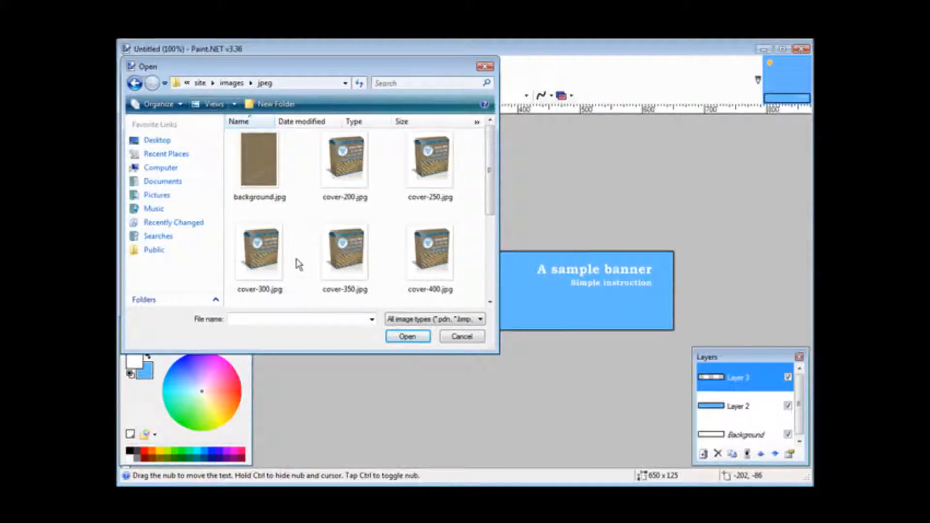
{"action": "left_click", "coordinate": [344, 265]}
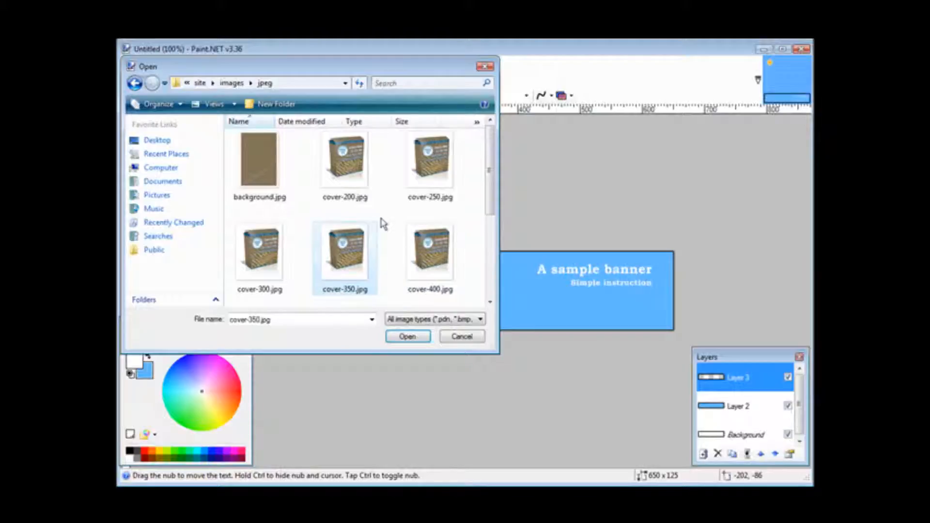
{"action": "double_click", "coordinate": [343, 172]}
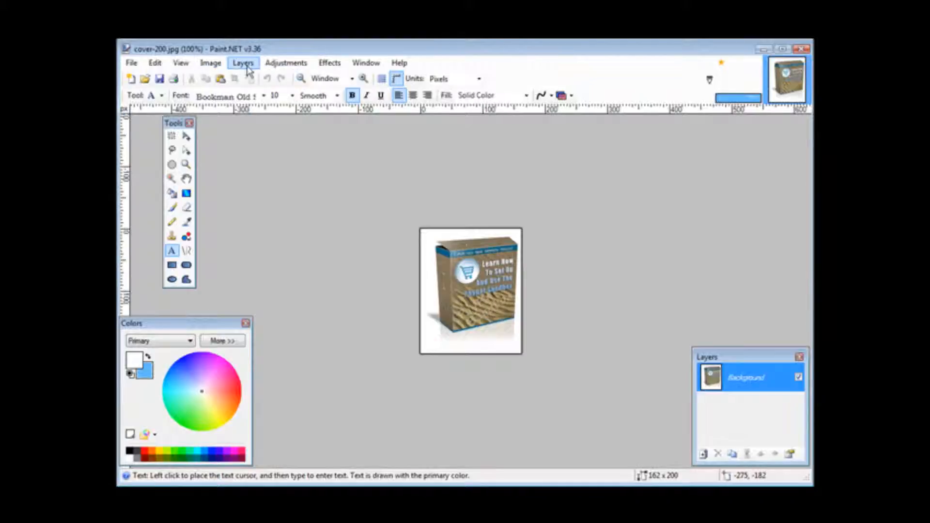
Resize the box image to a height of 125 pixels while maintaining its aspect ratio.
{"action": "left_click", "coordinate": [209, 64]}
{"action": "left_click", "coordinate": [229, 90]}
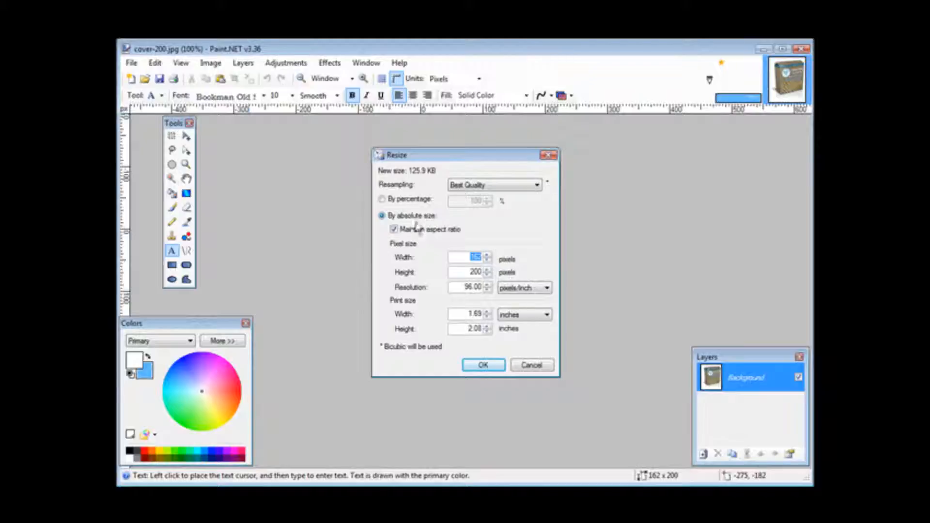
{"action": "key", "text": "Tab"}
{"action": "type", "text": "125"}
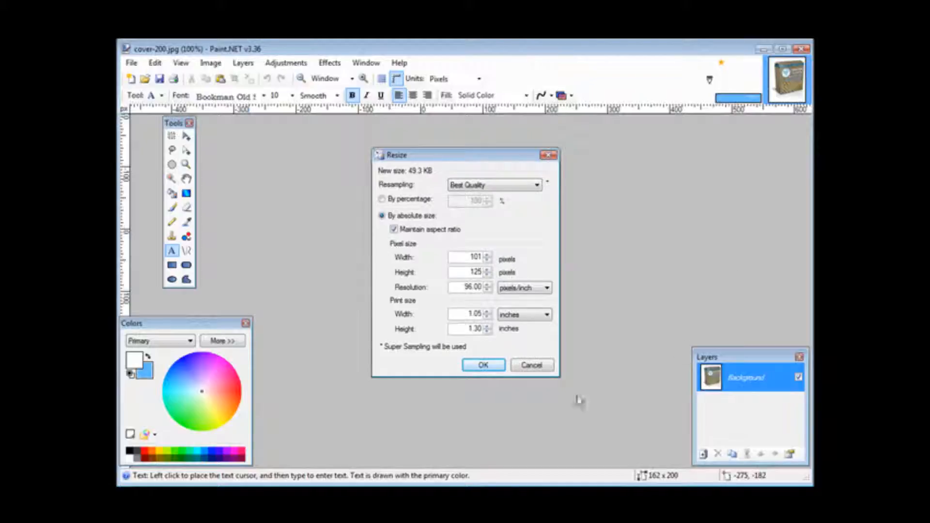
{"action": "left_click", "coordinate": [482, 365]}
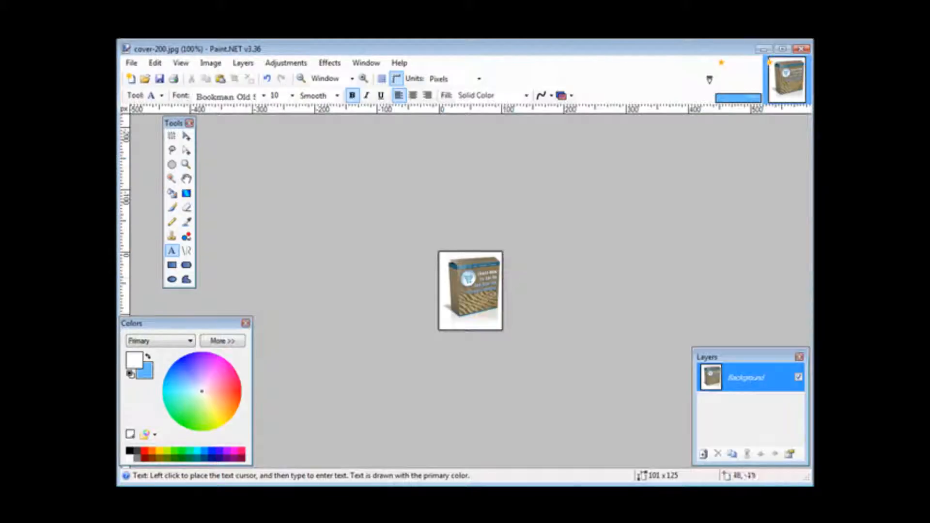
Save the resized box image as a separate JPEG named cover-20011 at quality 95.
{"action": "left_click", "coordinate": [131, 65]}
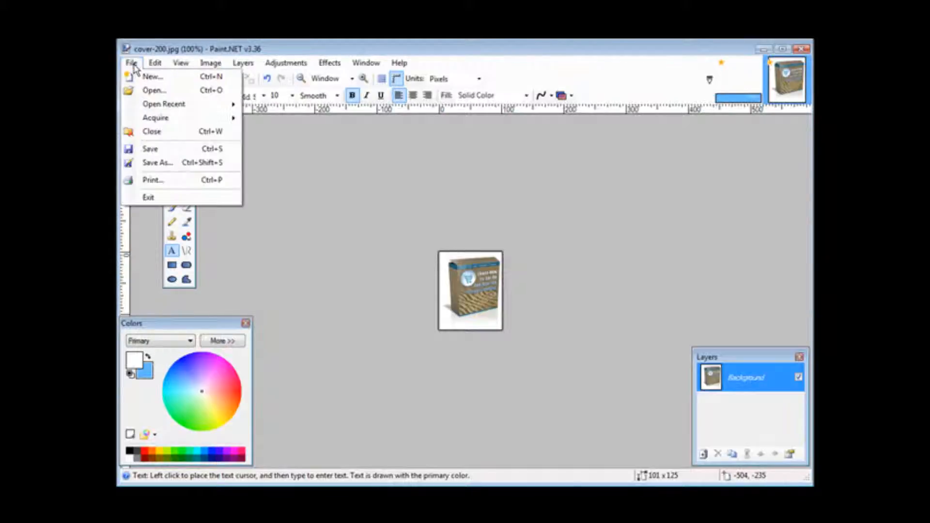
{"action": "left_click", "coordinate": [162, 162]}
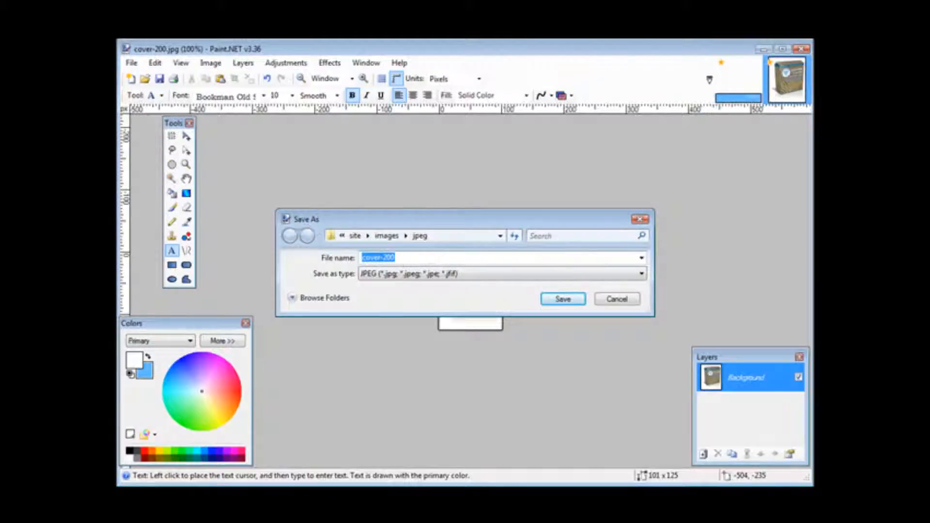
{"action": "left_click", "coordinate": [413, 259]}
{"action": "type", "text": "11"}
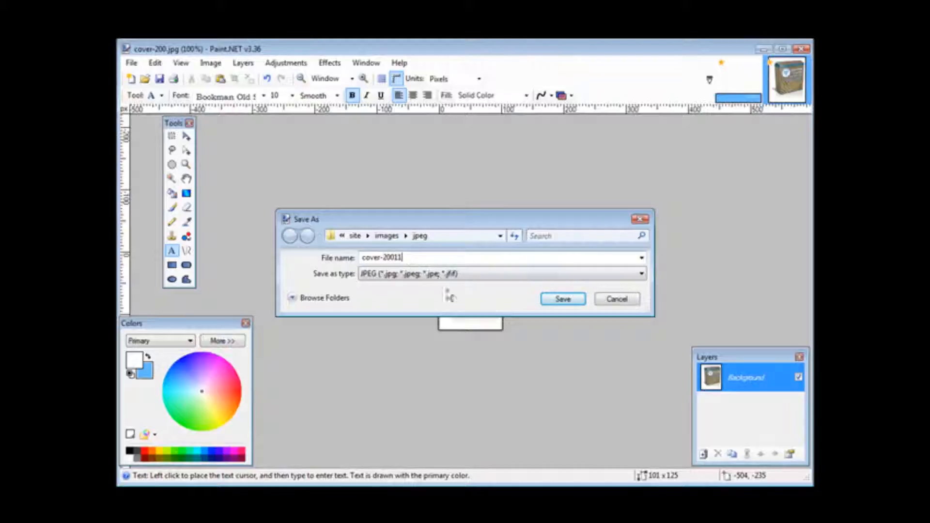
{"action": "left_click", "coordinate": [561, 301]}
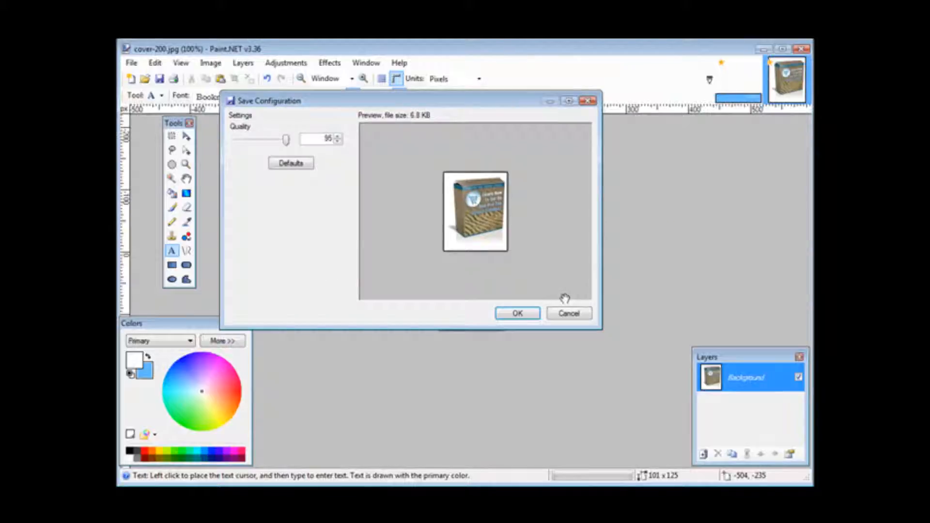
{"action": "left_click", "coordinate": [517, 314]}
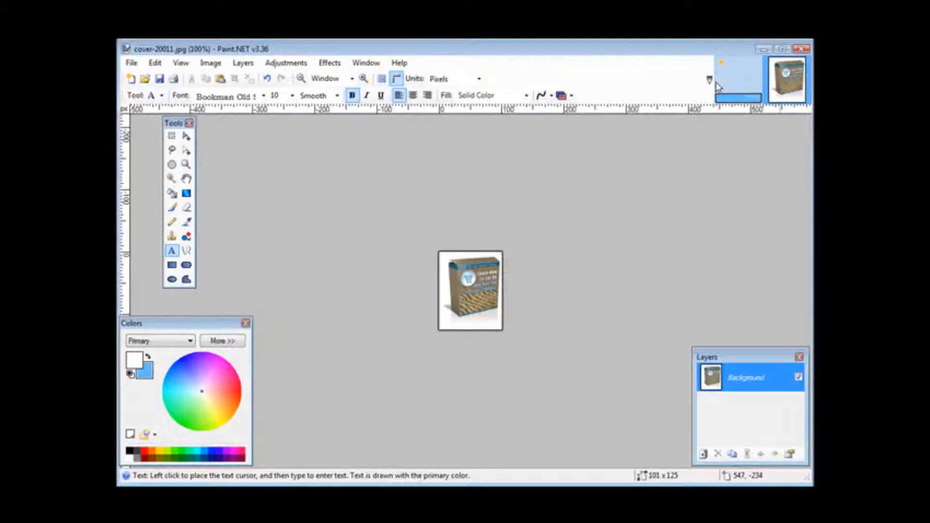
Return to the banner image and import cover-20011.jpg into it as a new layer.
{"action": "left_click", "coordinate": [738, 87]}
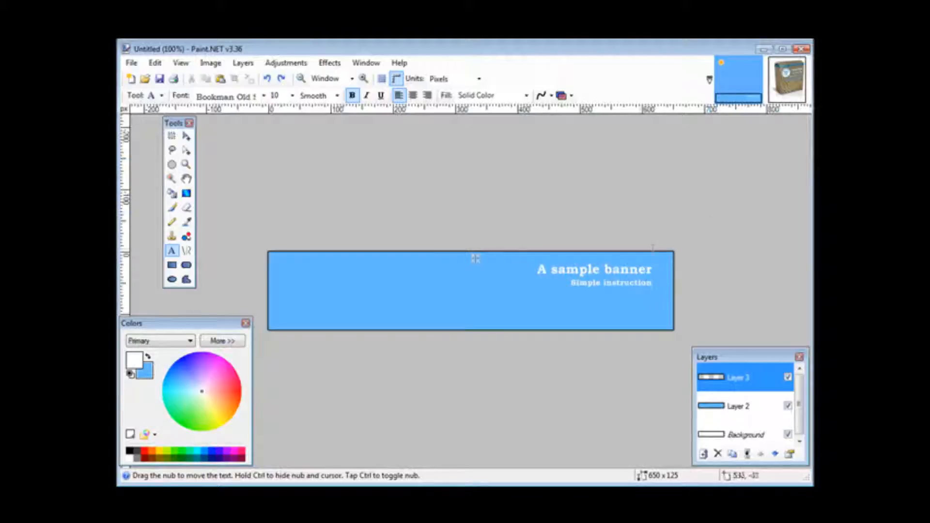
{"action": "left_click", "coordinate": [240, 64]}
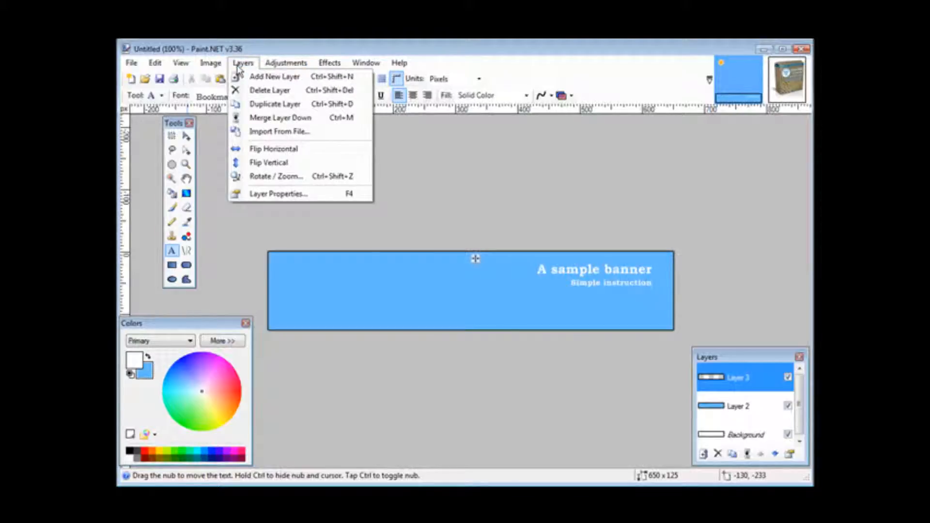
{"action": "left_click", "coordinate": [280, 132]}
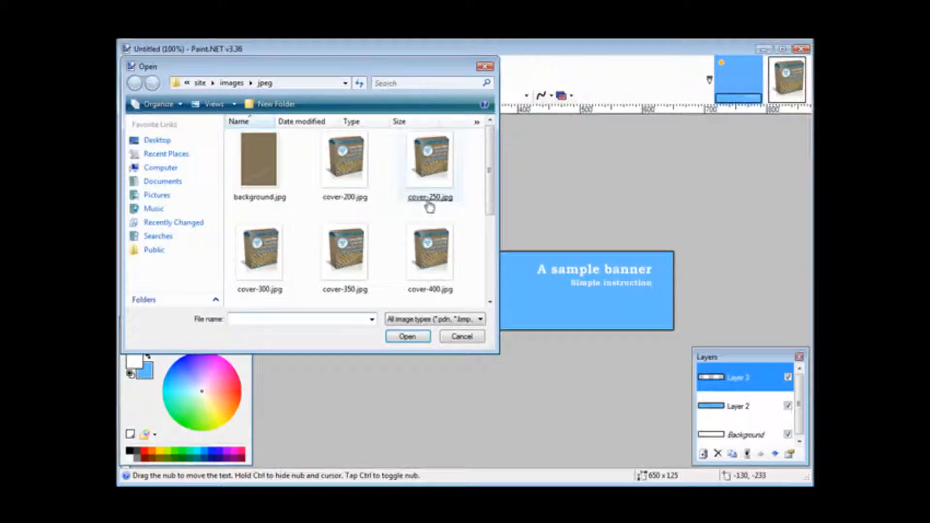
{"action": "left_click_drag", "start_coordinate": [489, 158], "coordinate": [492, 245]}
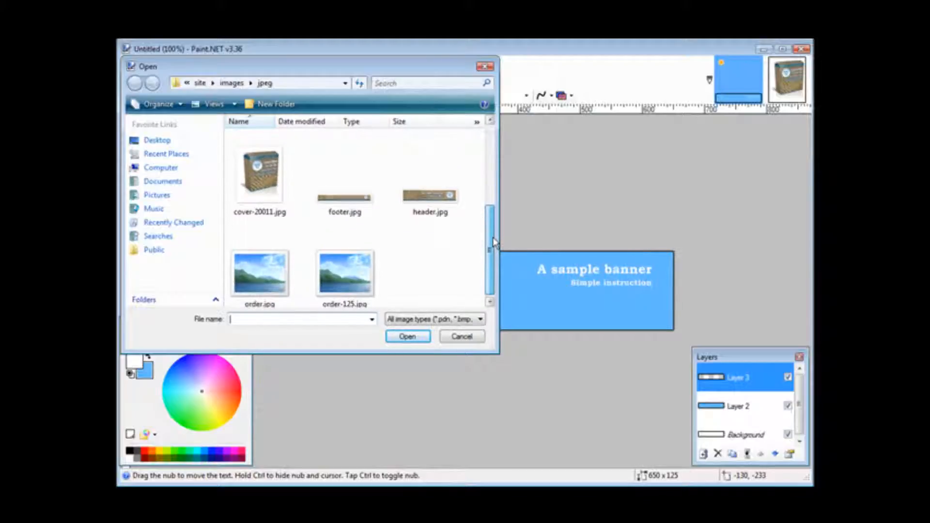
{"action": "left_click", "coordinate": [270, 172]}
{"action": "double_click", "coordinate": [270, 172]}
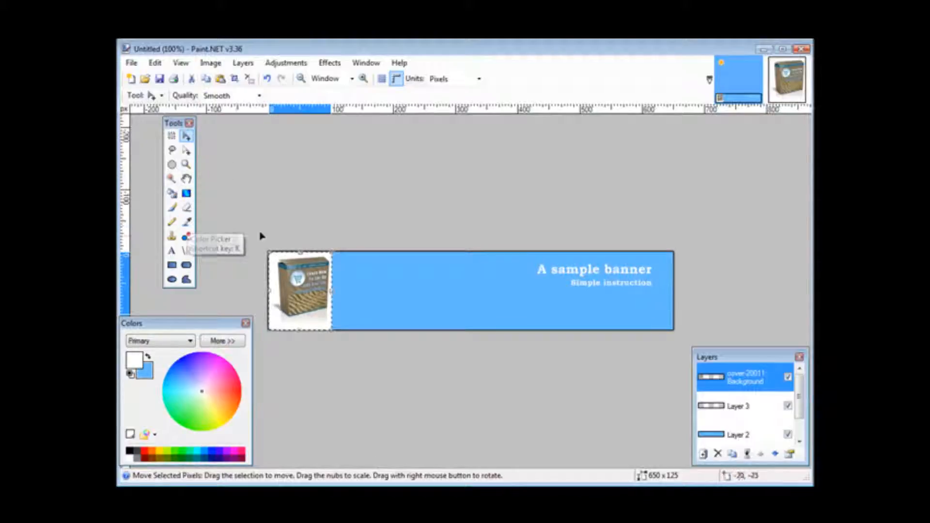
Sample the banner's light blue from Layer 2 as the primary color with the Color Picker.
{"action": "left_click", "coordinate": [187, 223]}
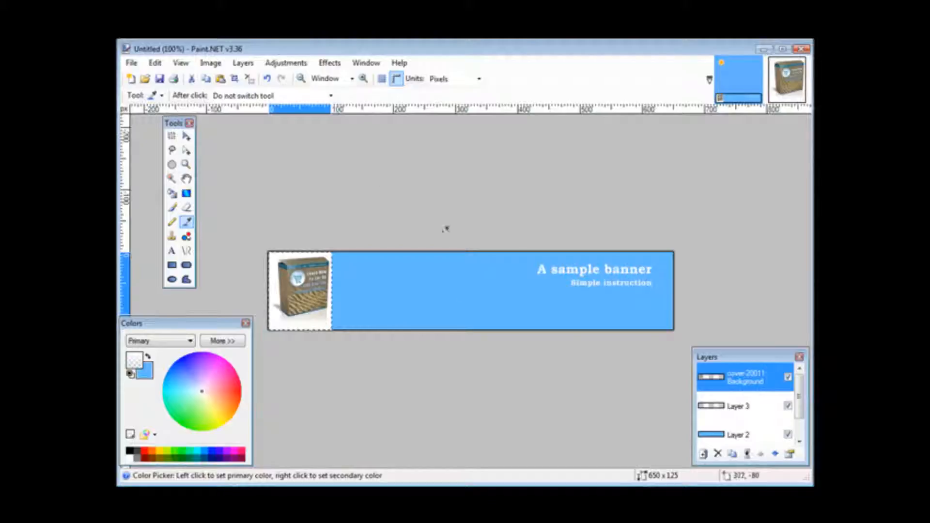
{"action": "left_click", "coordinate": [734, 435]}
{"action": "left_click", "coordinate": [501, 286]}
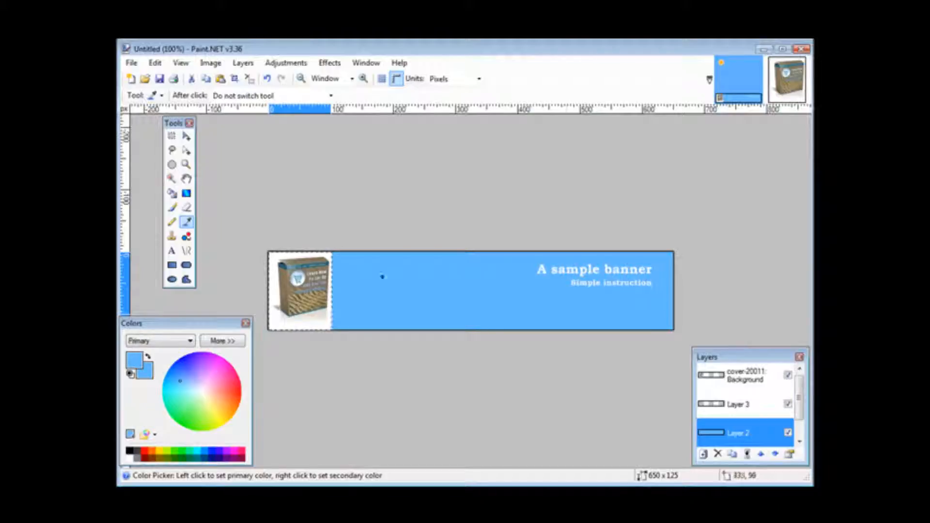
On the cover-20011 layer, select the white area around the box with the Magic Wand and fill it with the light blue.
{"action": "left_click", "coordinate": [759, 379]}
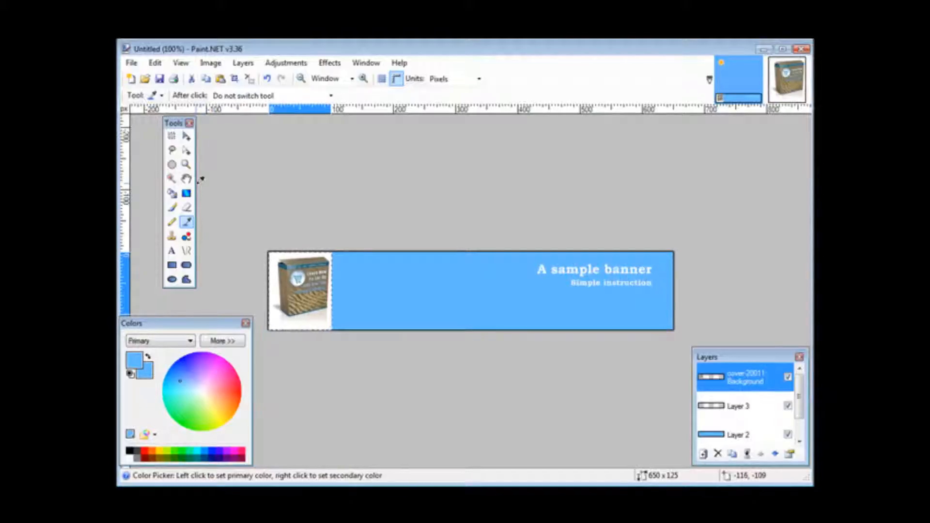
{"action": "left_click", "coordinate": [171, 179]}
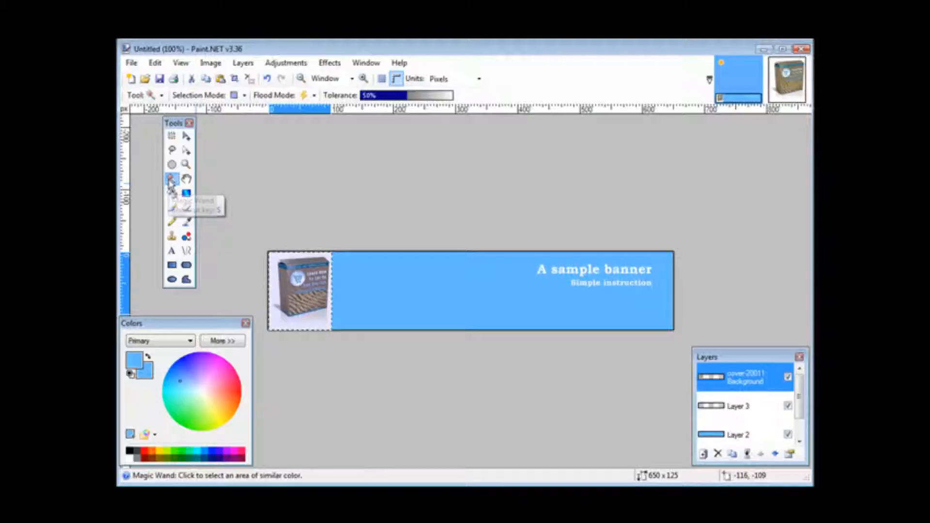
{"action": "left_click", "coordinate": [274, 256]}
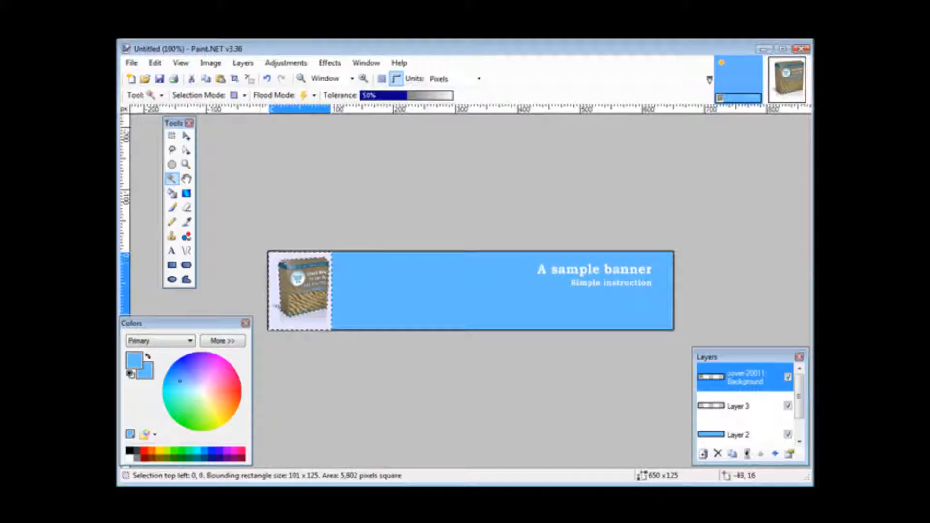
{"action": "left_click", "coordinate": [171, 193]}
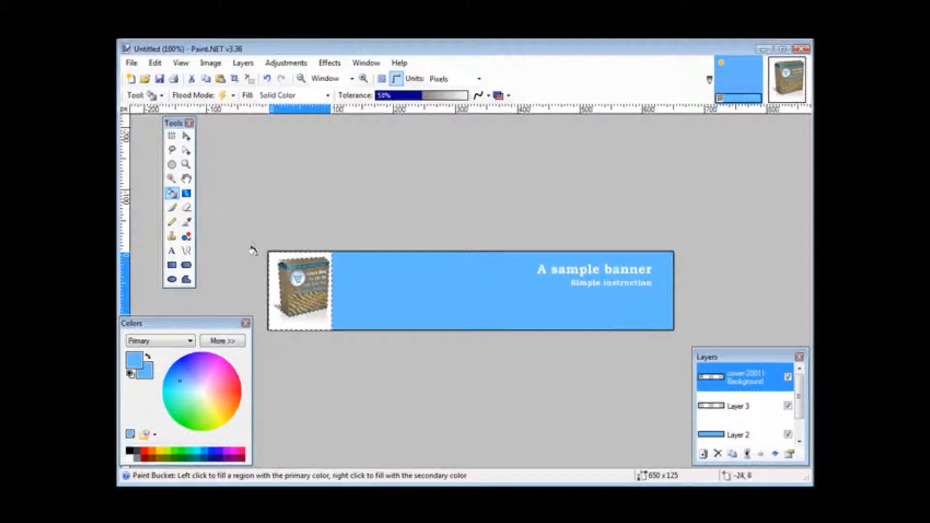
{"action": "left_click", "coordinate": [273, 260]}
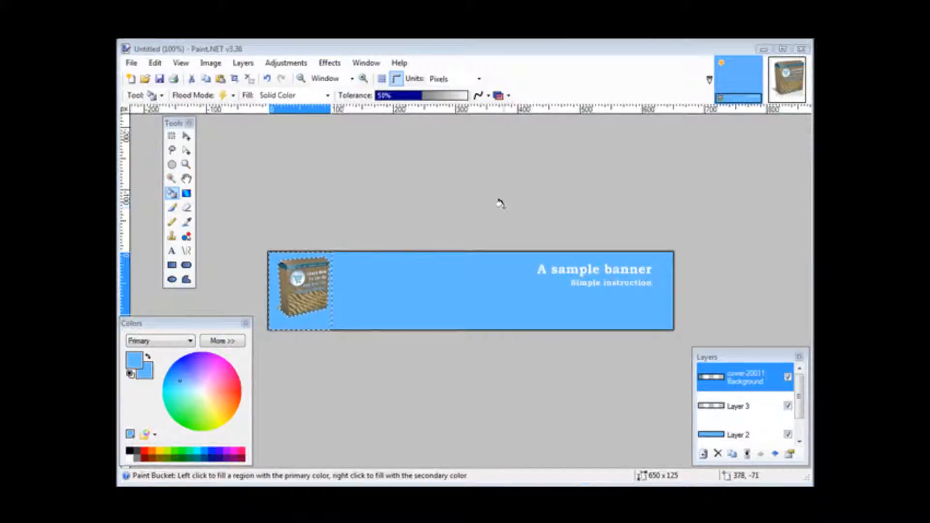
Save the banner as a JPEG named banner at quality 95, flattening its layers.
{"action": "left_click", "coordinate": [131, 63]}
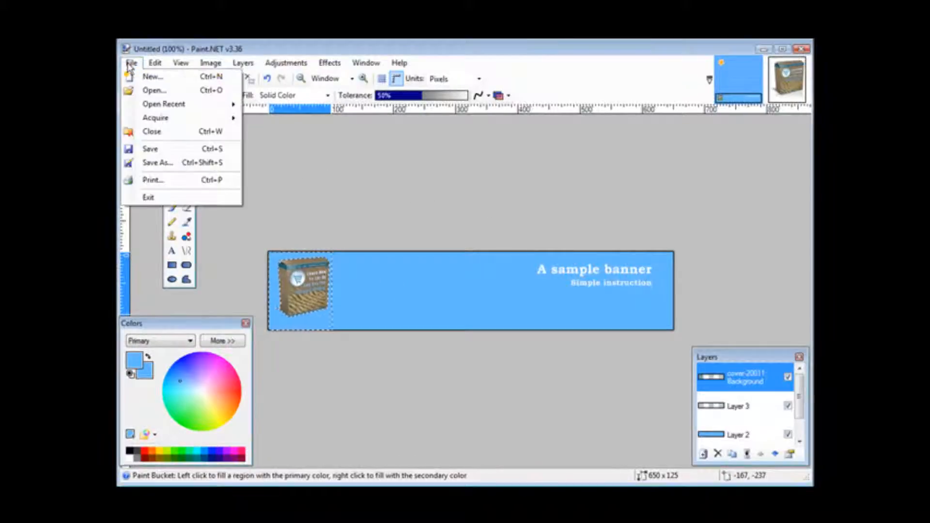
{"action": "left_click", "coordinate": [168, 163]}
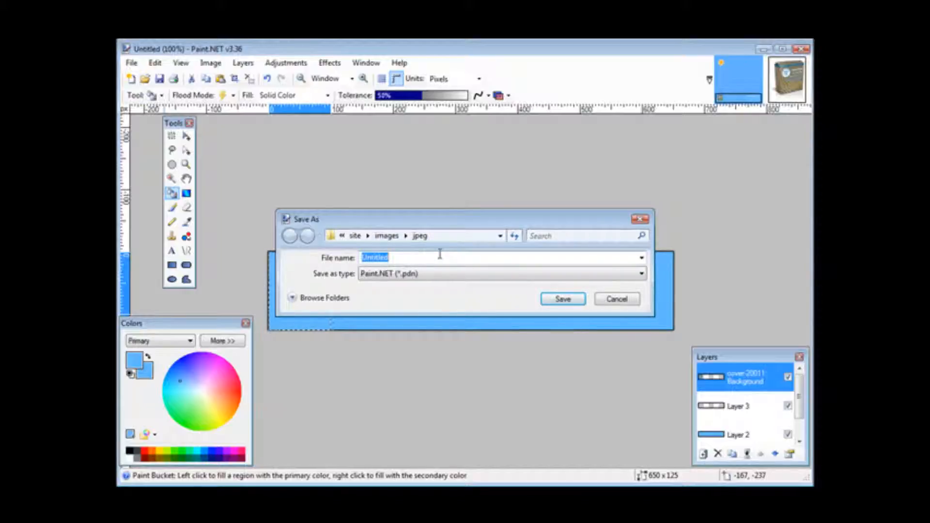
{"action": "type", "text": "bam"}
{"action": "key", "text": "BackSpace"}
{"action": "type", "text": "nner"}
{"action": "left_click", "coordinate": [442, 274]}
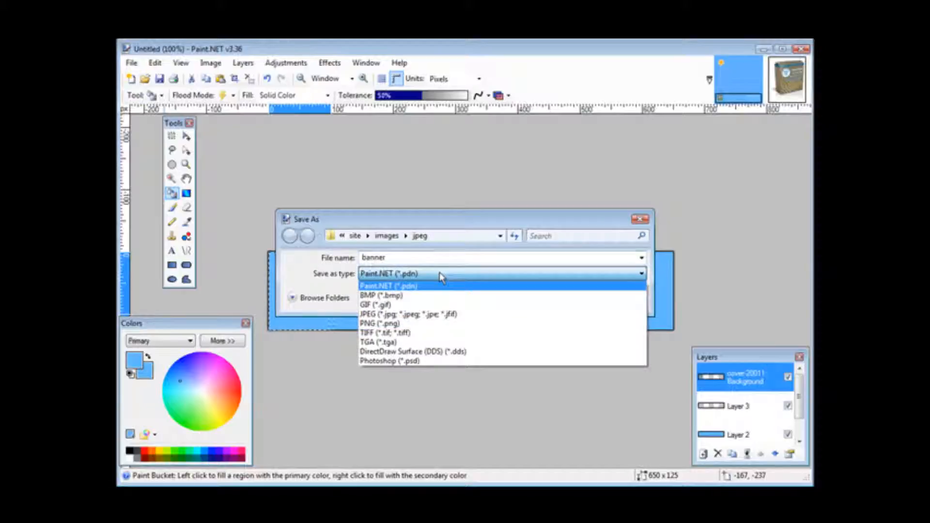
{"action": "left_click", "coordinate": [449, 315]}
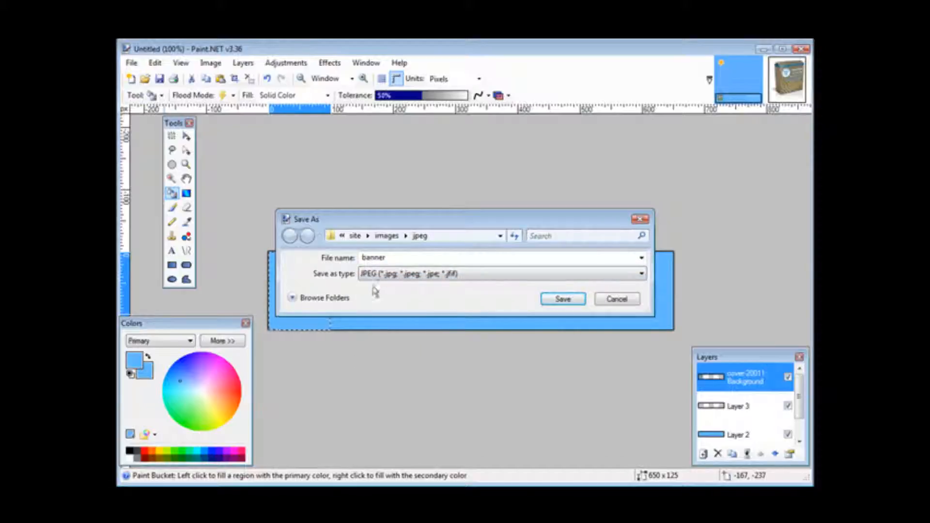
{"action": "left_click", "coordinate": [564, 301]}
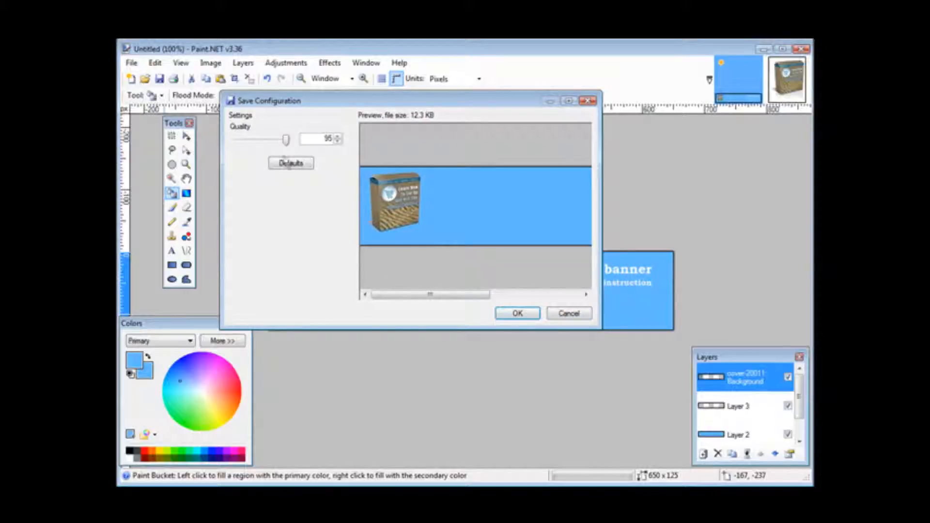
{"action": "left_click", "coordinate": [517, 314]}
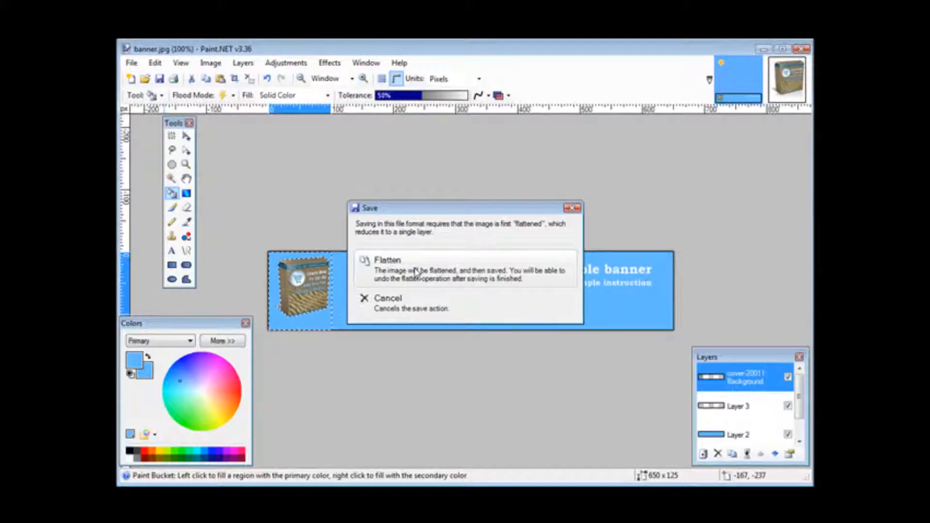
{"action": "left_click", "coordinate": [415, 271]}
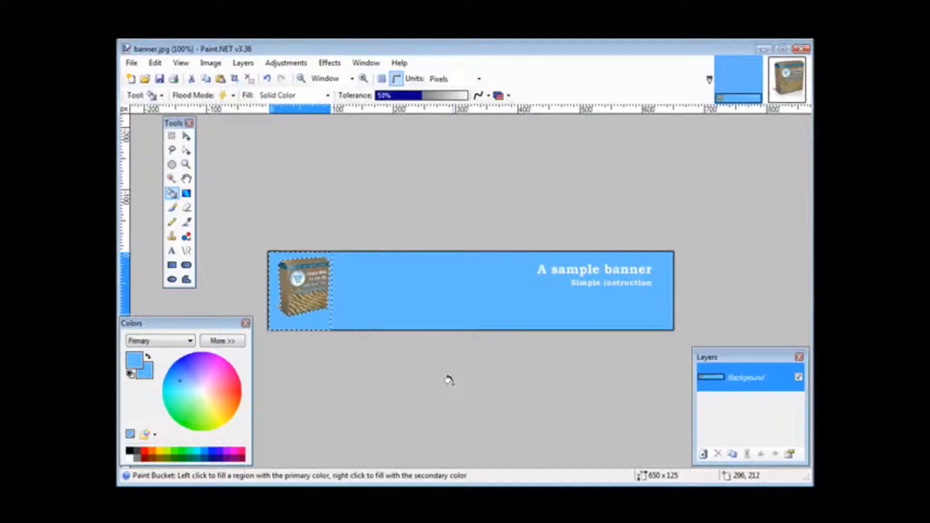
Switch to the jpeg folder window, preview banner.jpg in Windows Photo Gallery, and close the preview.
{"action": "key", "text": "alt+Tab"}
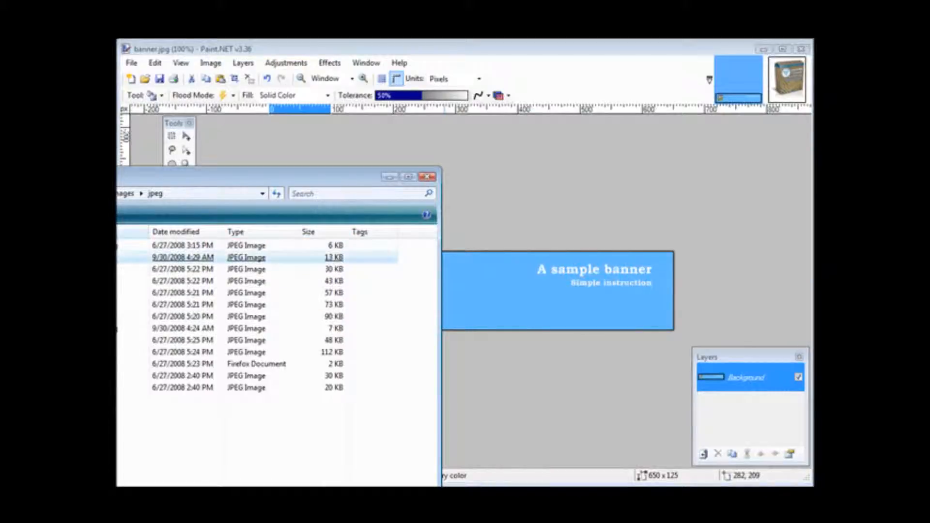
{"action": "left_click", "coordinate": [117, 258]}
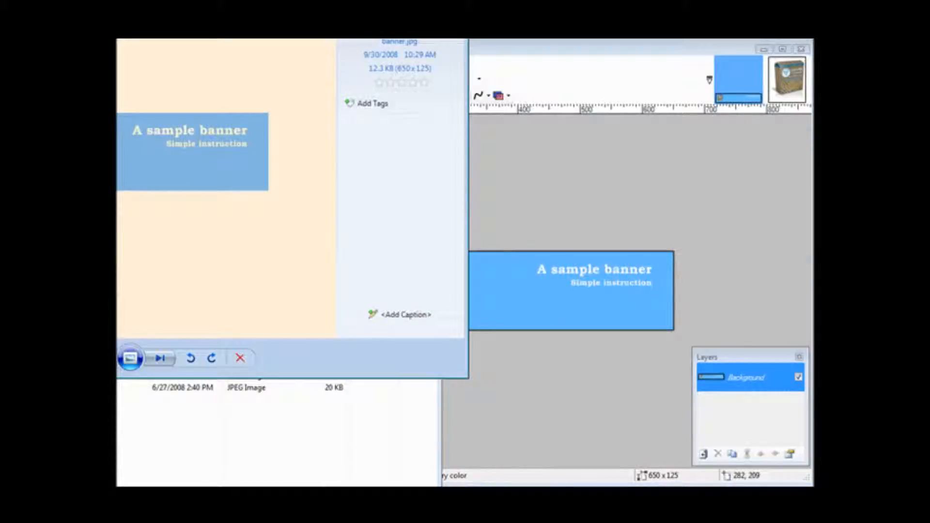
{"action": "left_click_drag", "start_coordinate": [118, 40], "coordinate": [434, 53]}
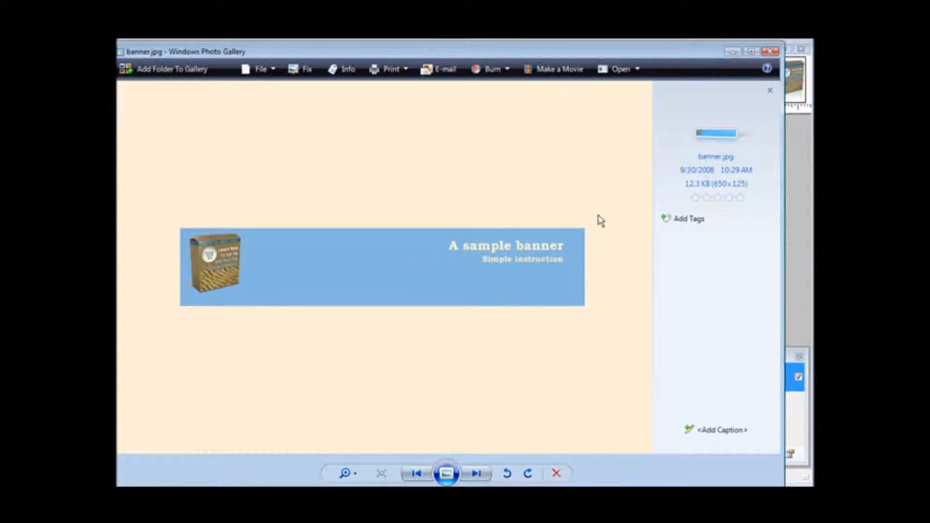
{"action": "left_click", "coordinate": [767, 52]}
Open banner.jpg from the folder in Firefox to check how the banner looks in a browser.
{"action": "right_click", "coordinate": [119, 258]}
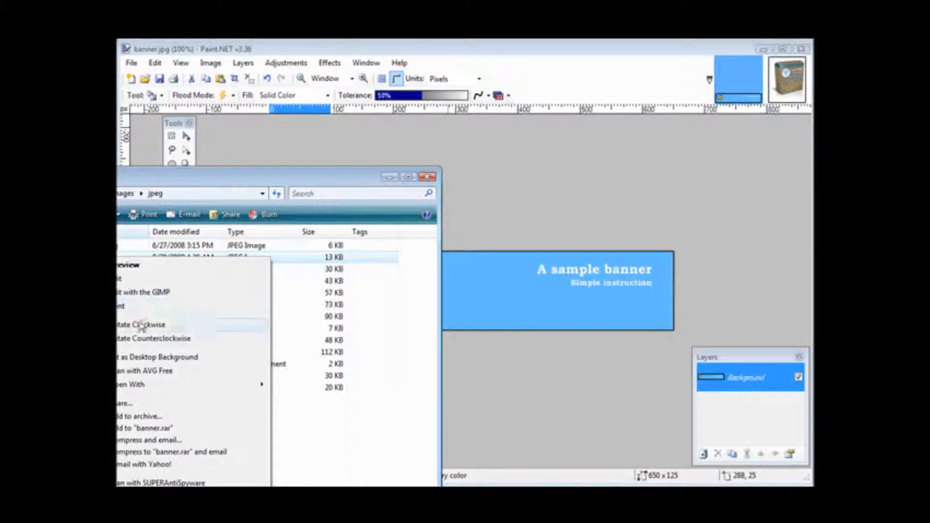
{"action": "mouse_move", "coordinate": [145, 384]}
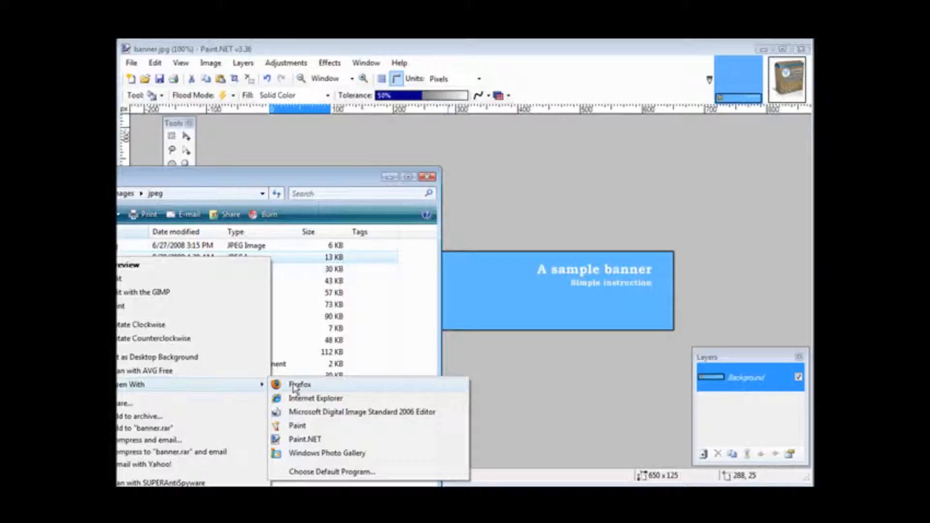
{"action": "left_click", "coordinate": [275, 387]}
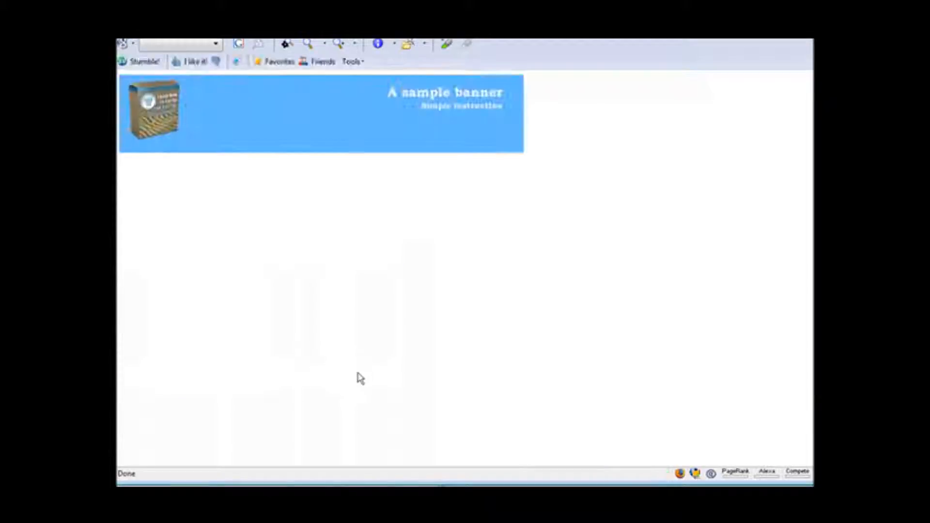